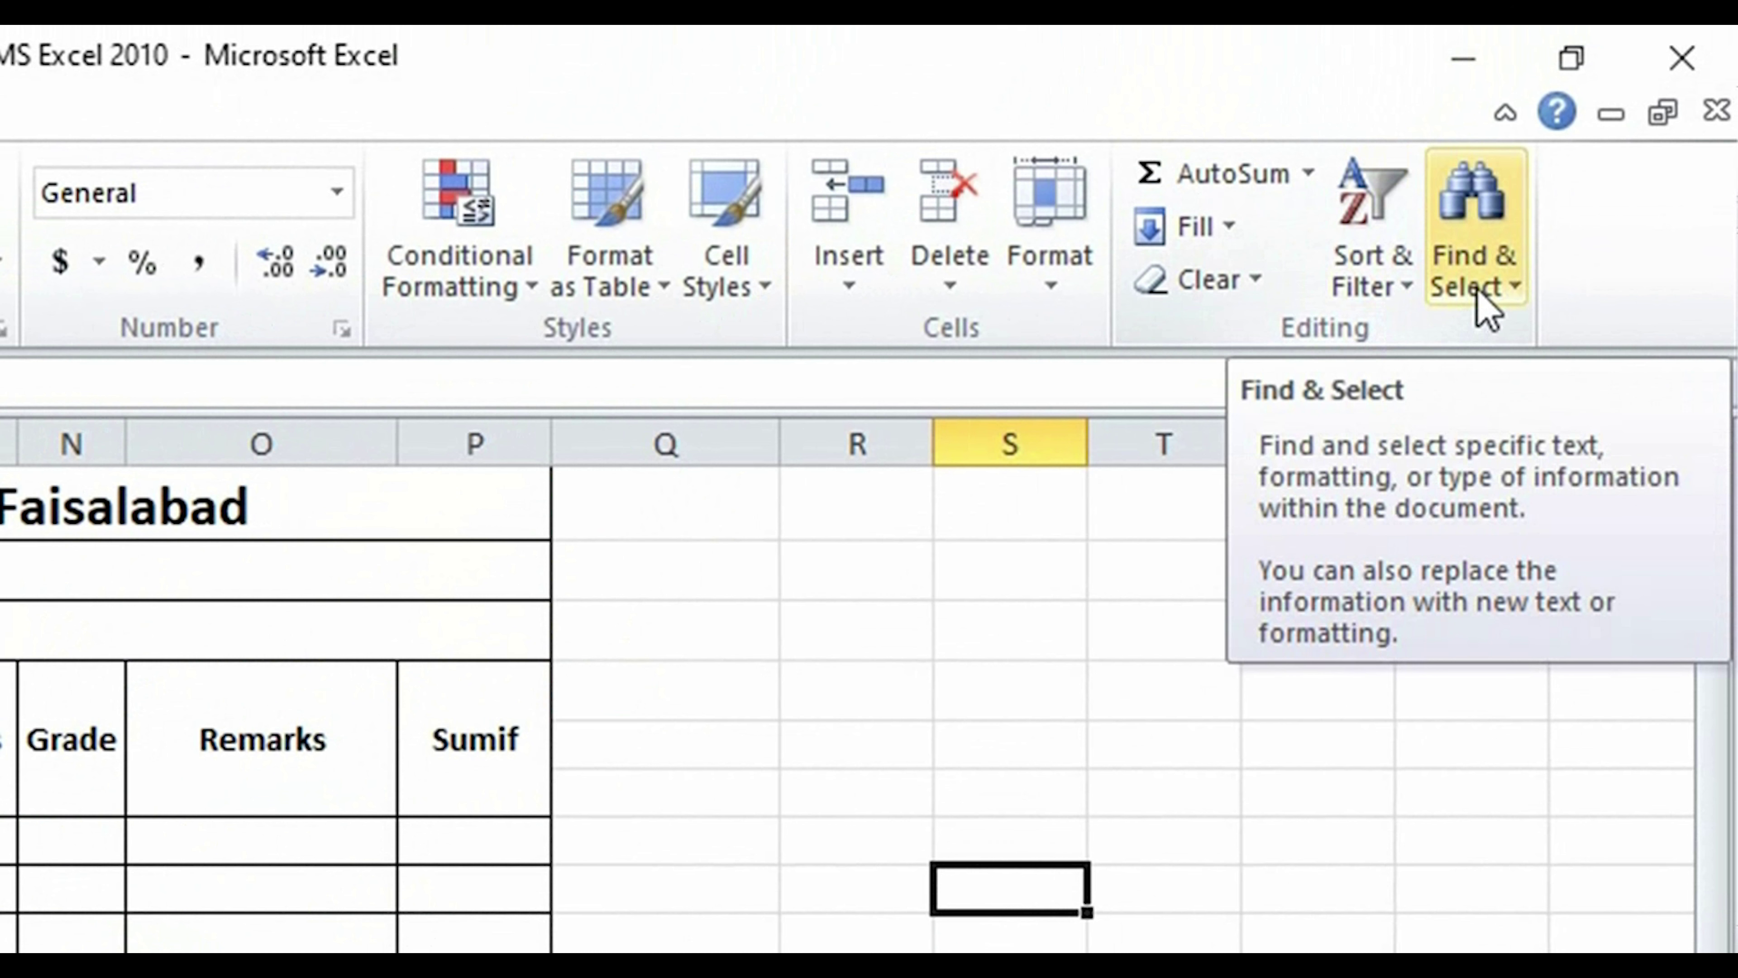
# Search the sheet for the student name listed in row 10 using Find
pyautogui.click(1484, 305)
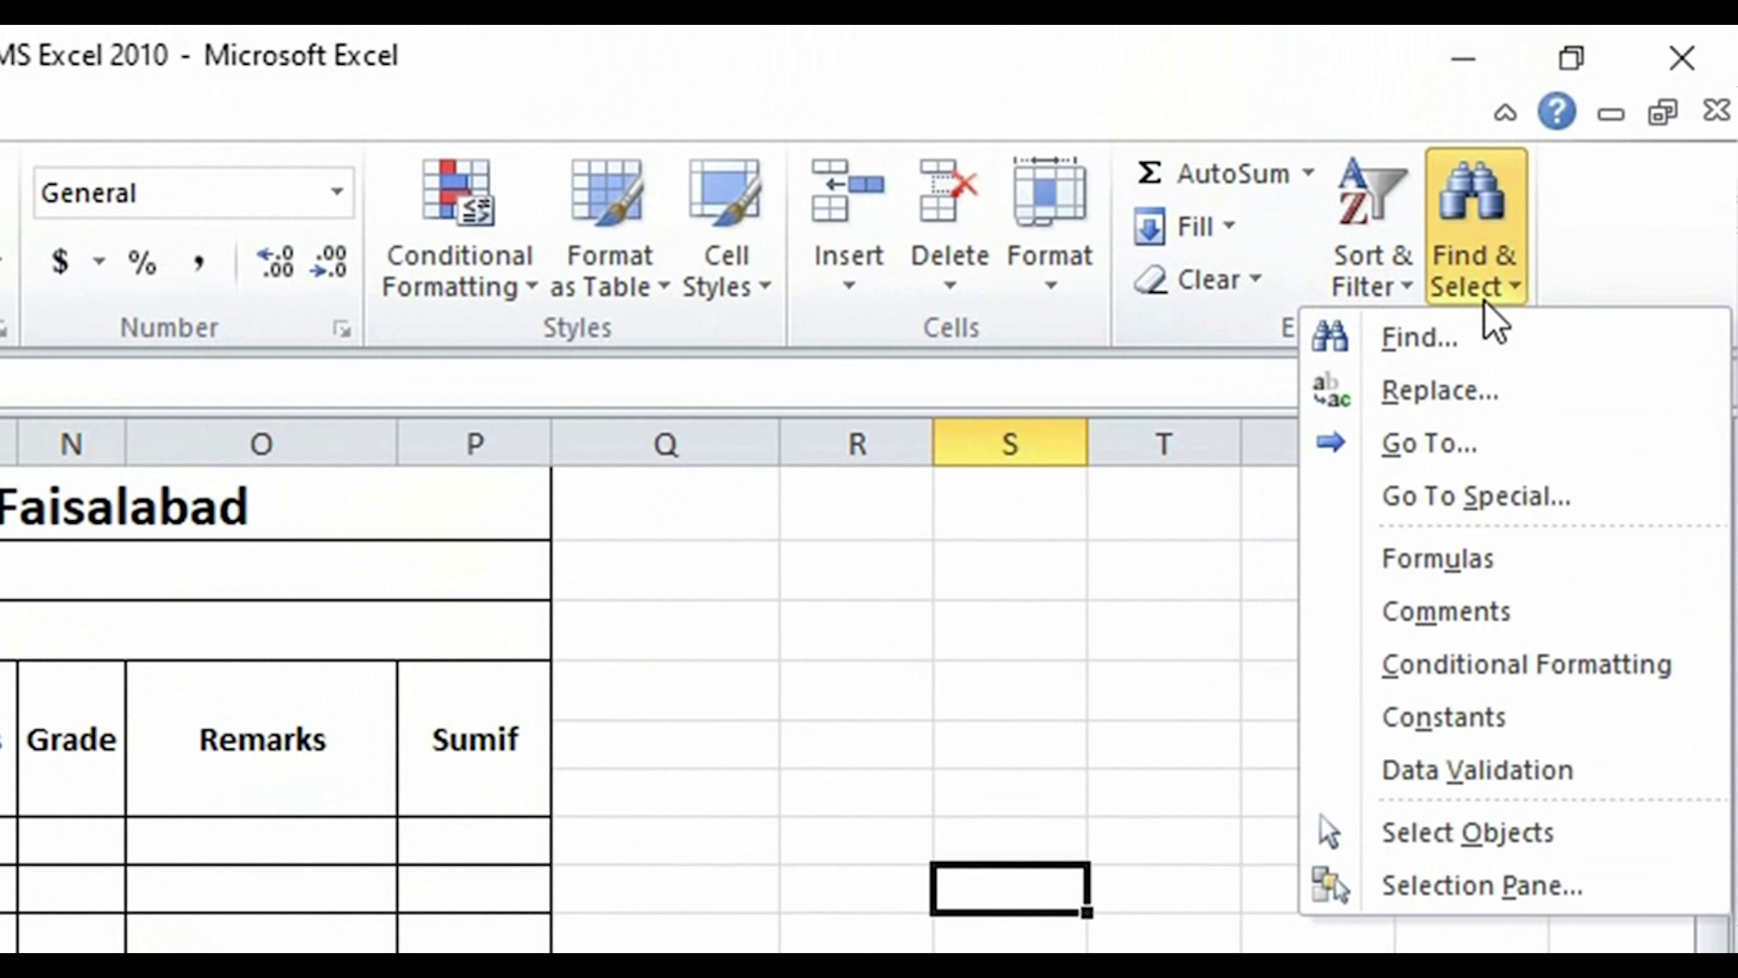
pyautogui.click(1458, 350)
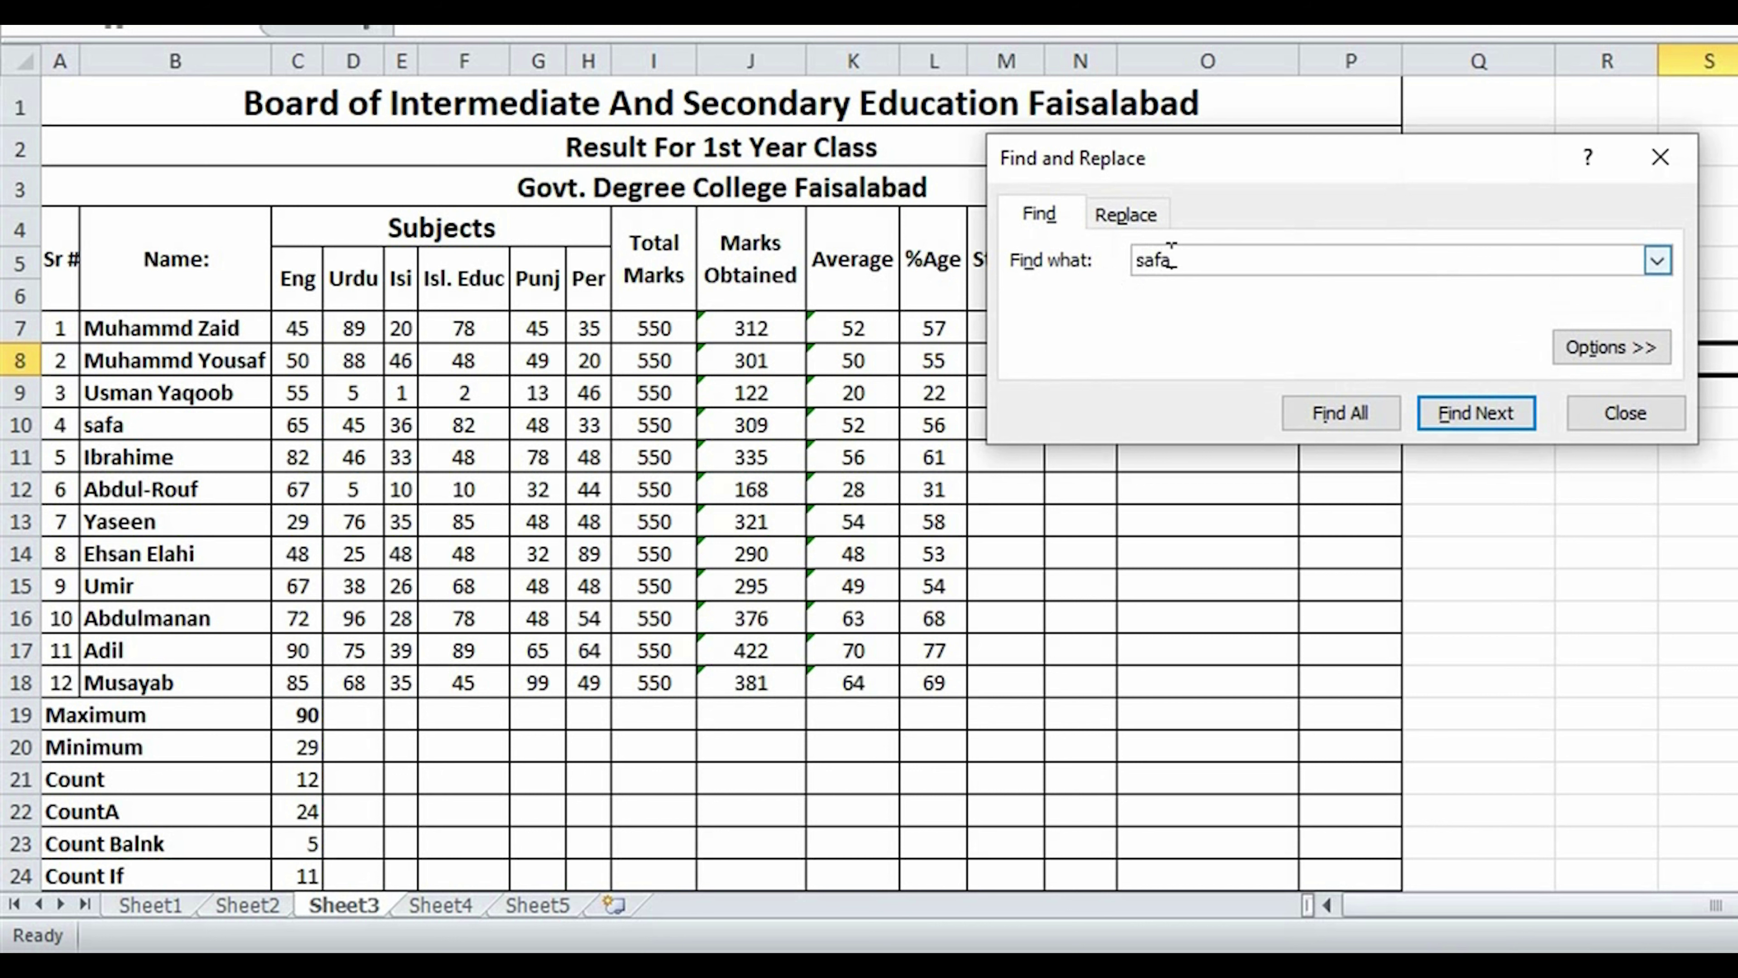
pyautogui.click(1504, 413)
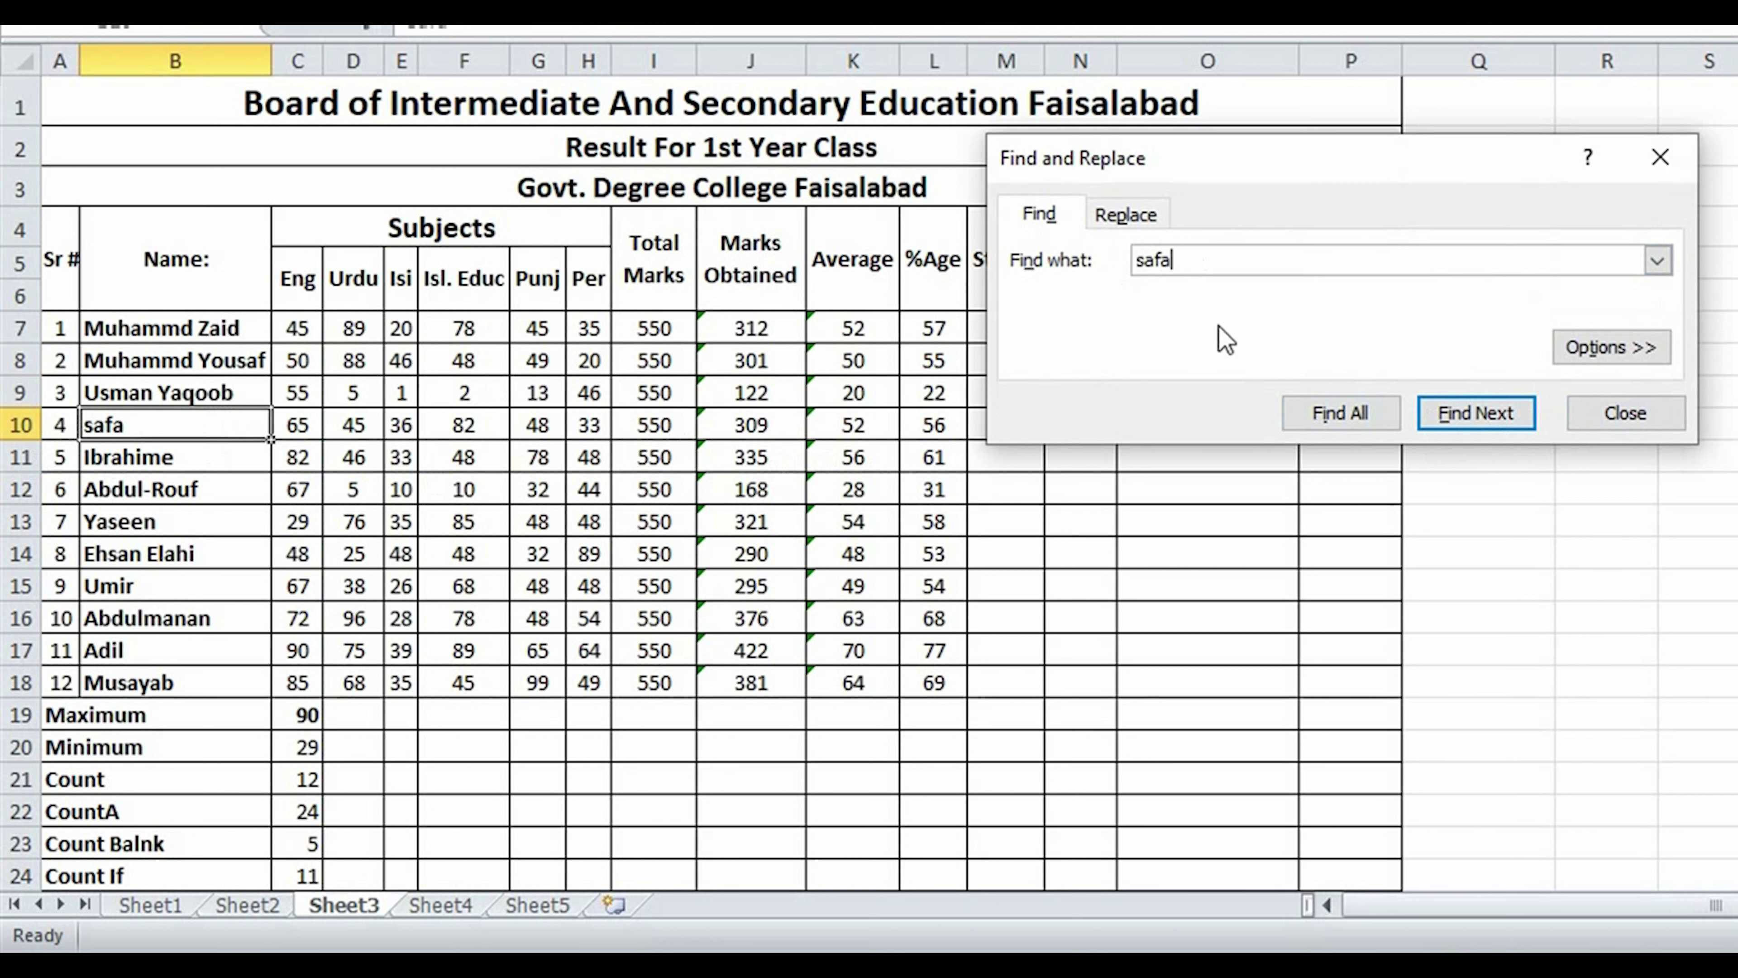
pyautogui.click(1455, 416)
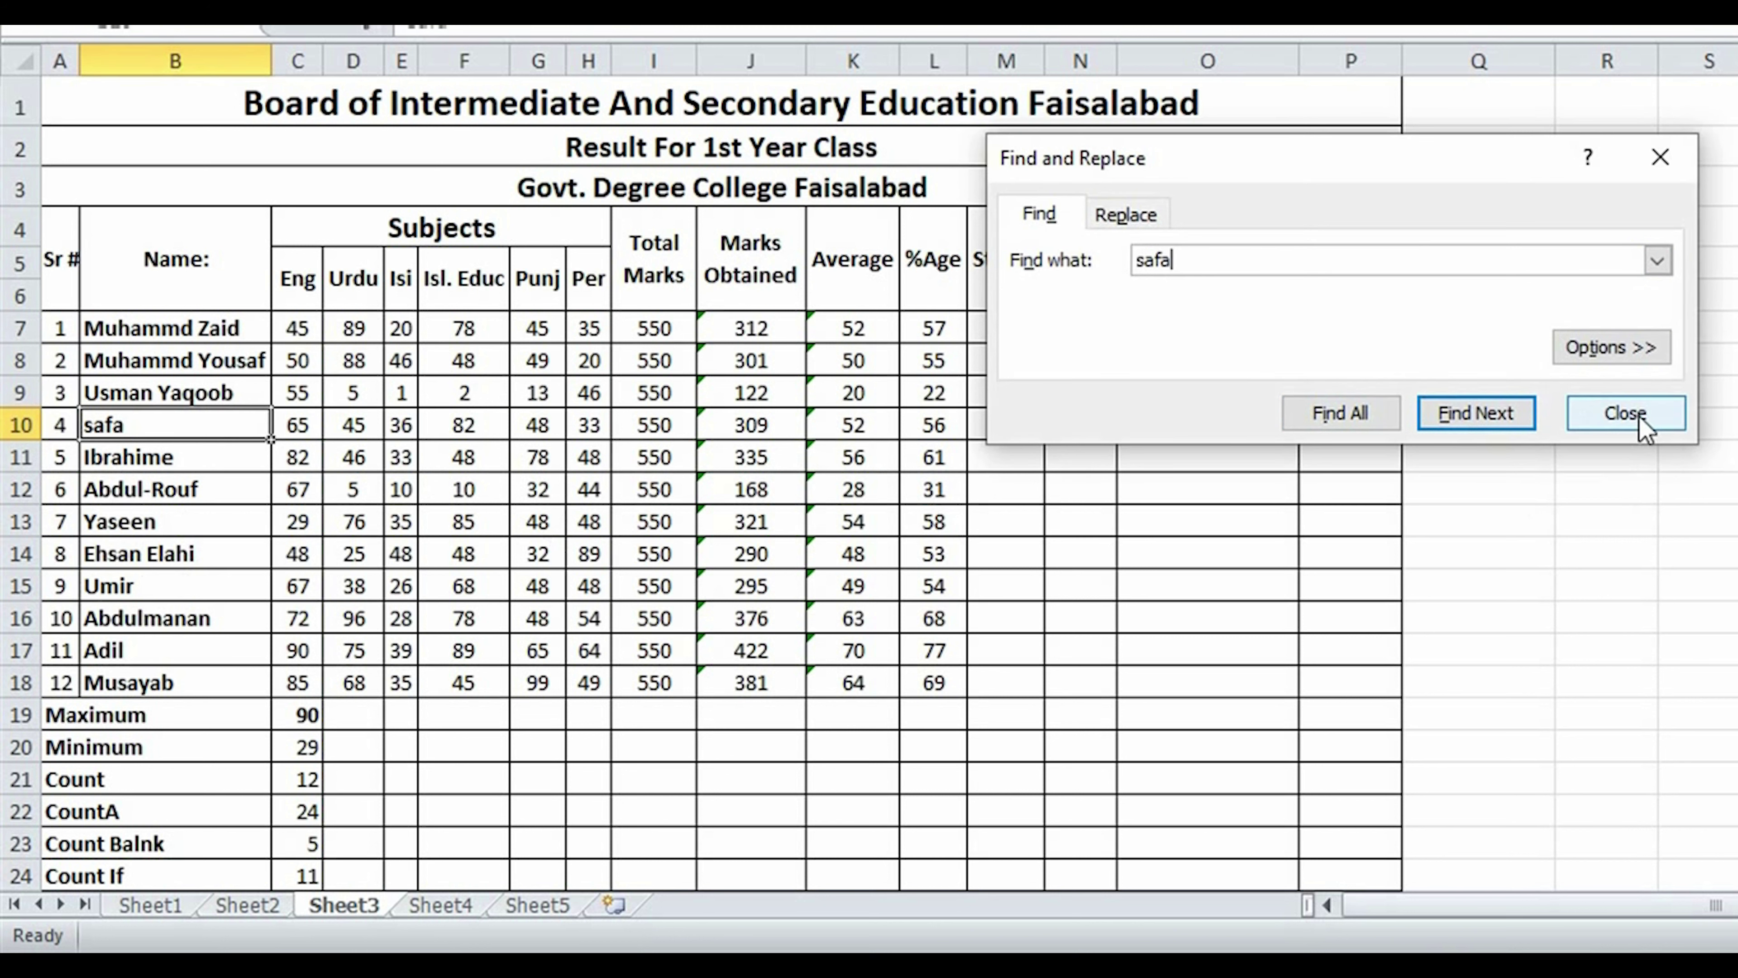
# Search the sheet for the value 35 and go through its successive matches
pyautogui.moveTo(1179, 262); pyautogui.dragTo(1110, 265)
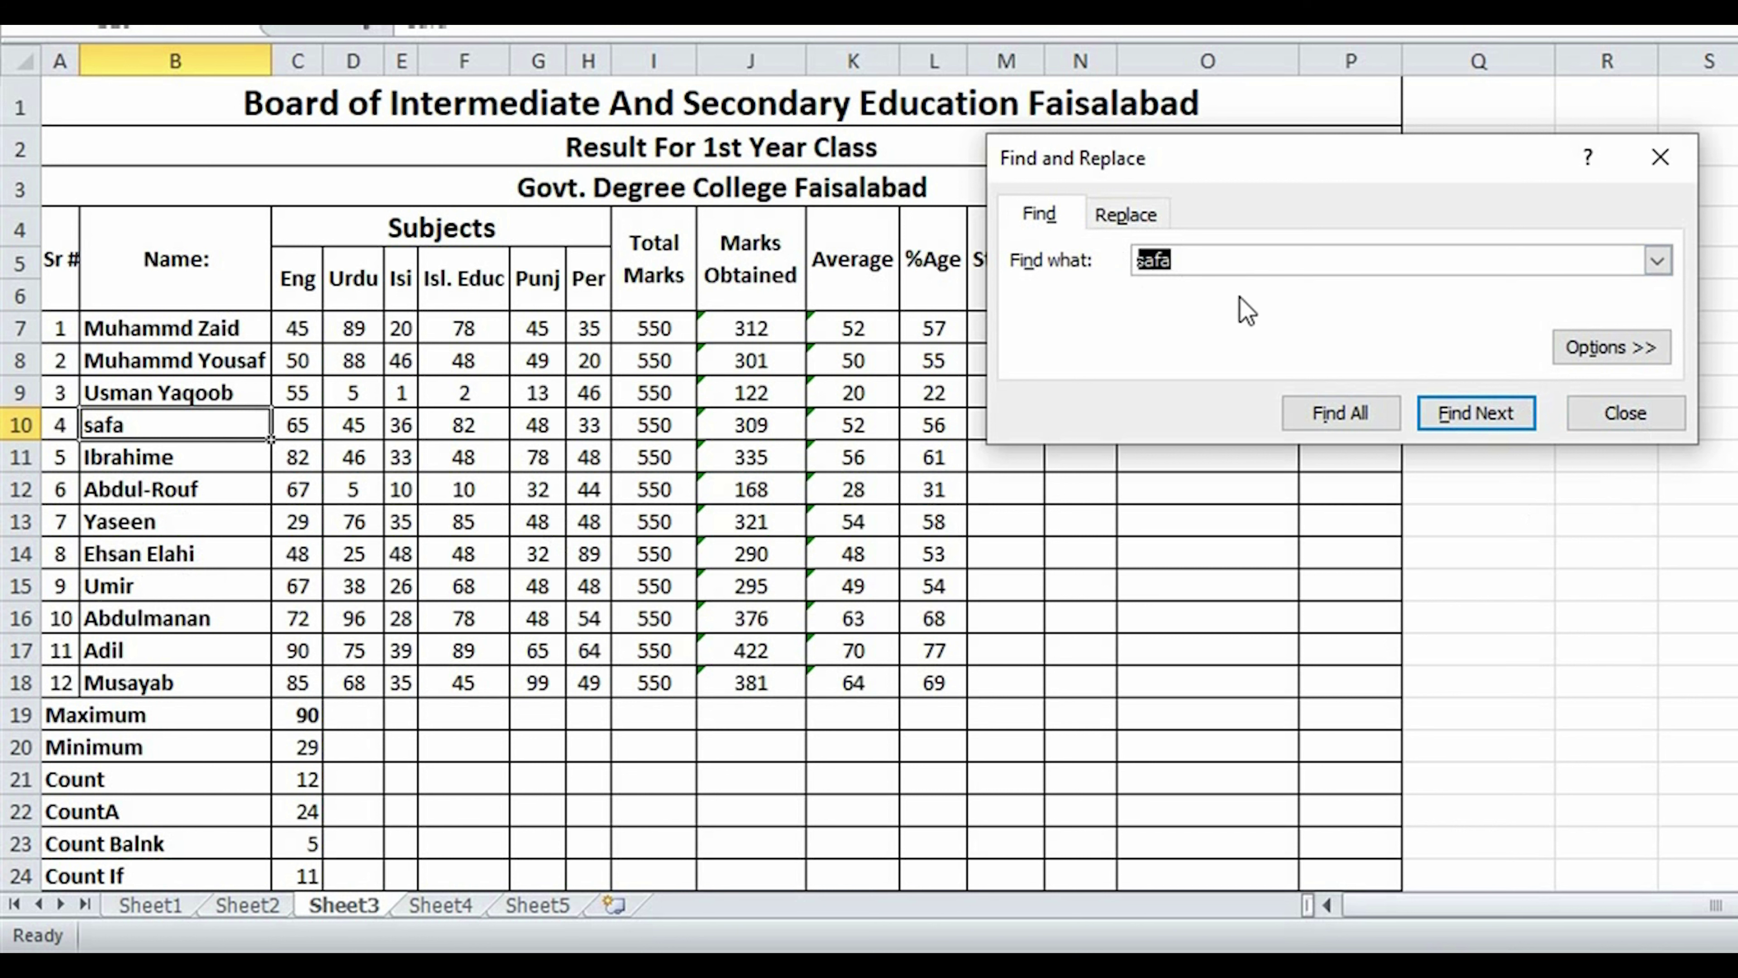
pyautogui.write('5')
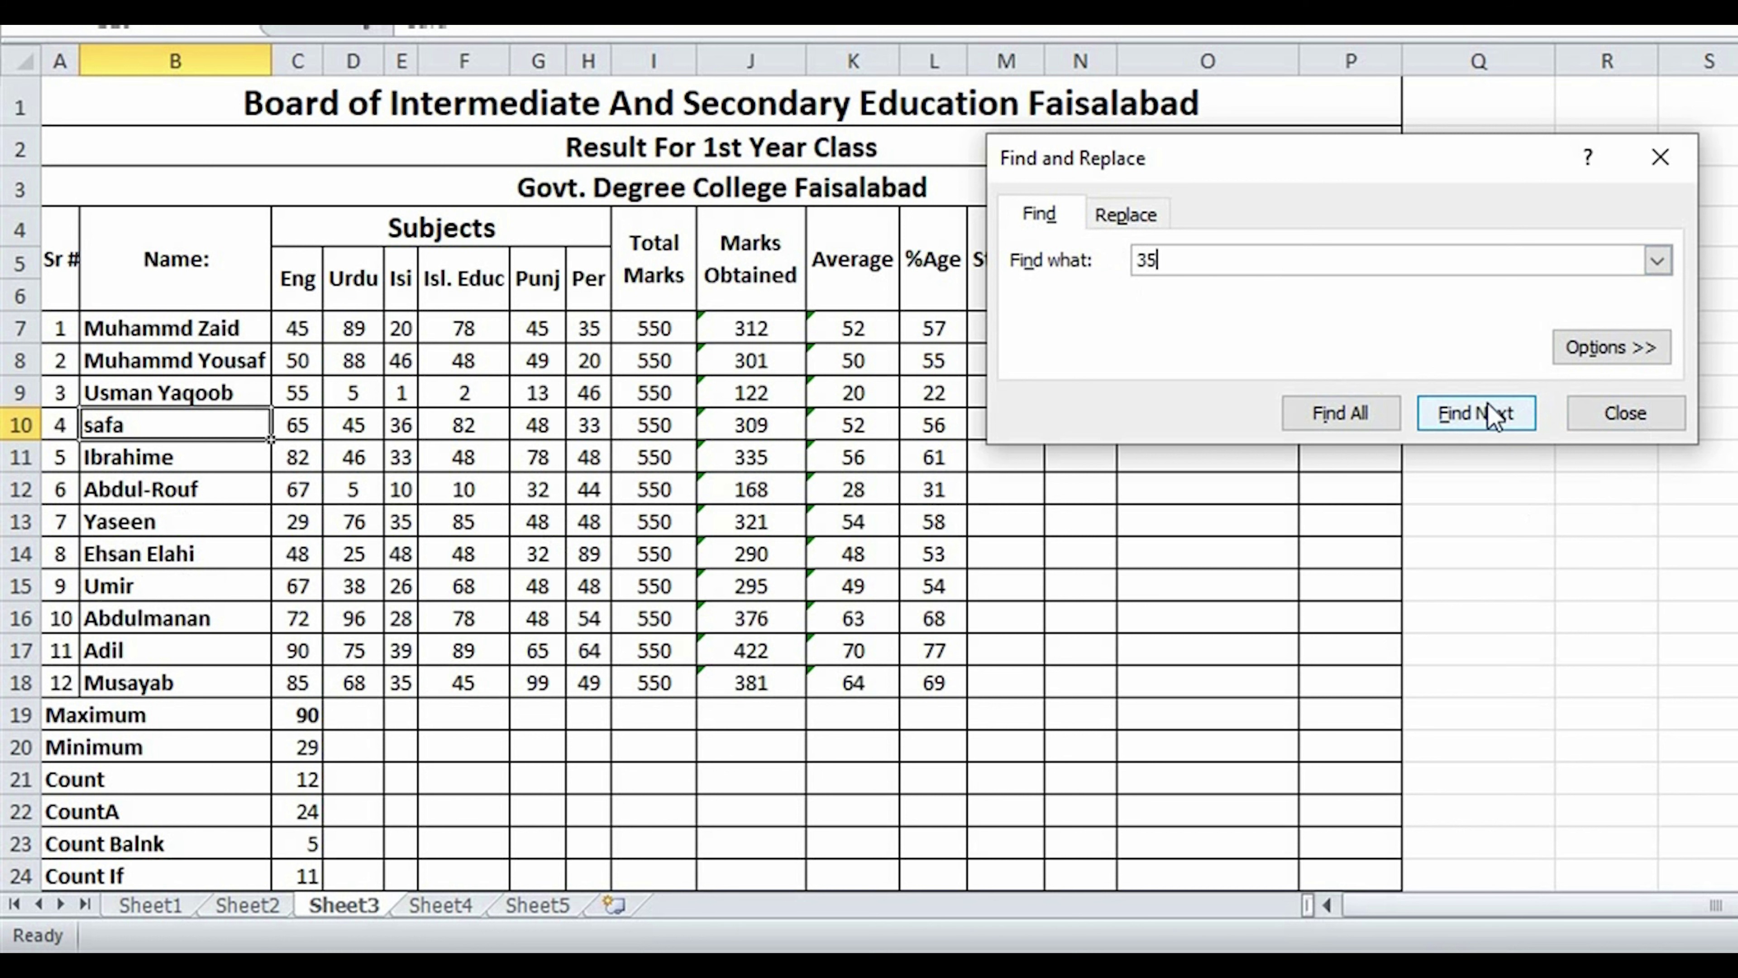
pyautogui.click(1475, 411)
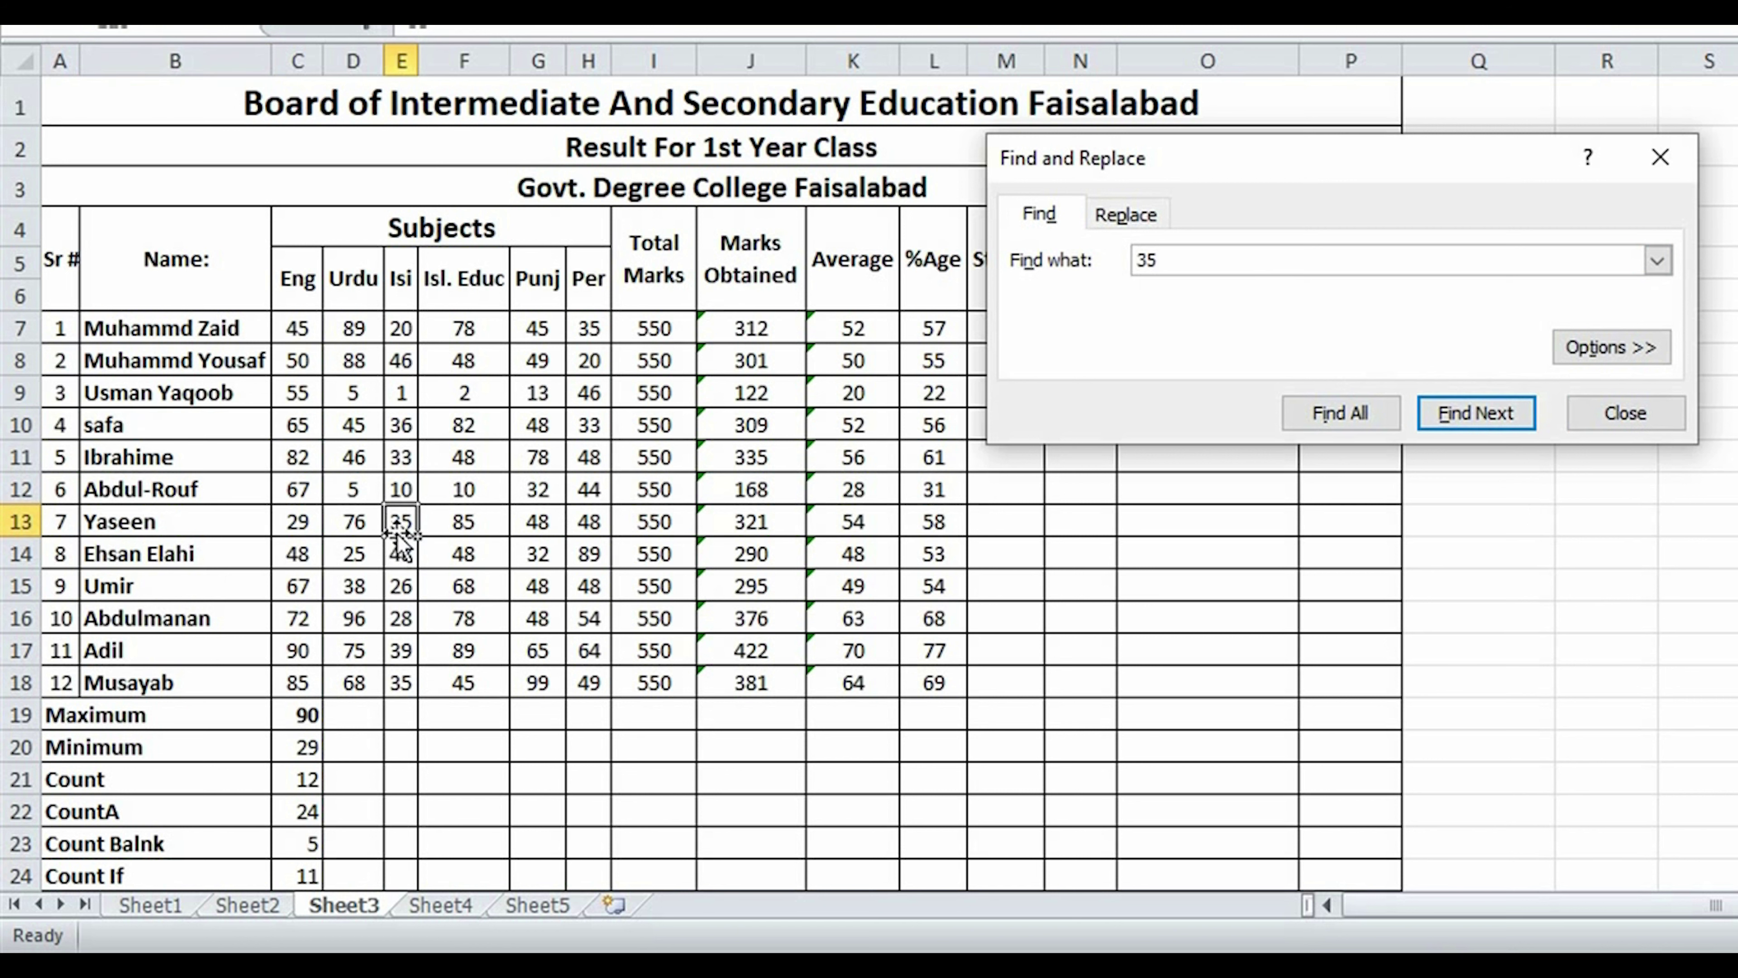
pyautogui.click(1473, 427)
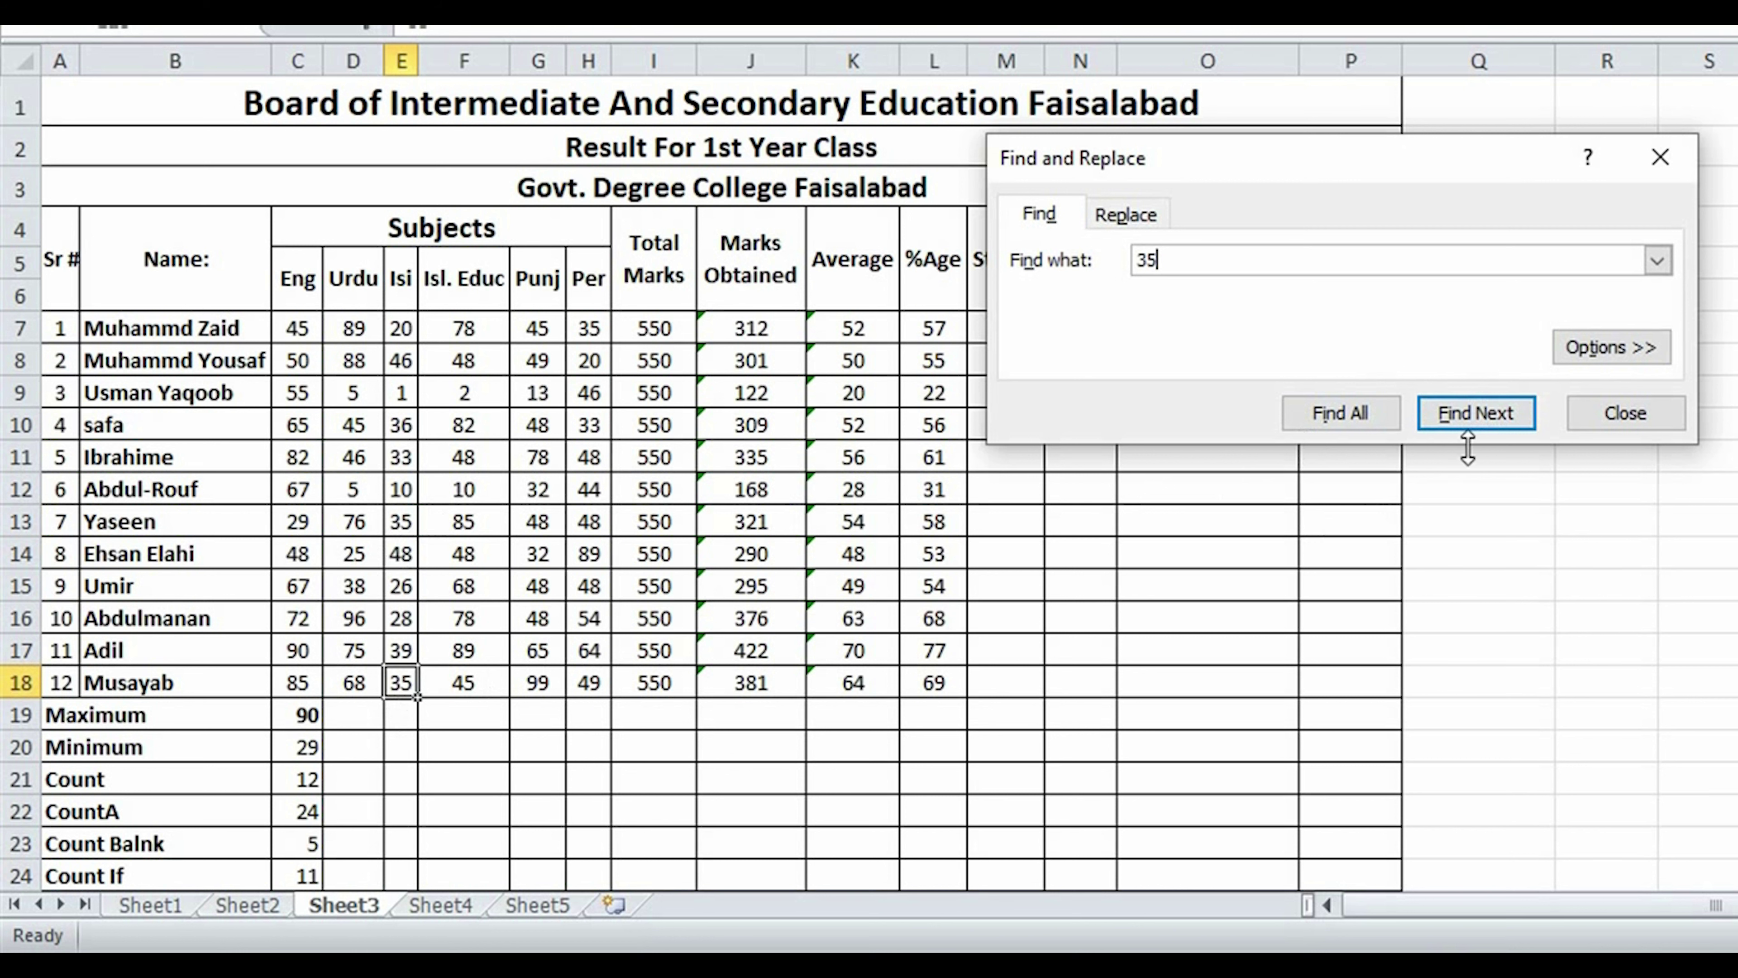
pyautogui.click(1477, 419)
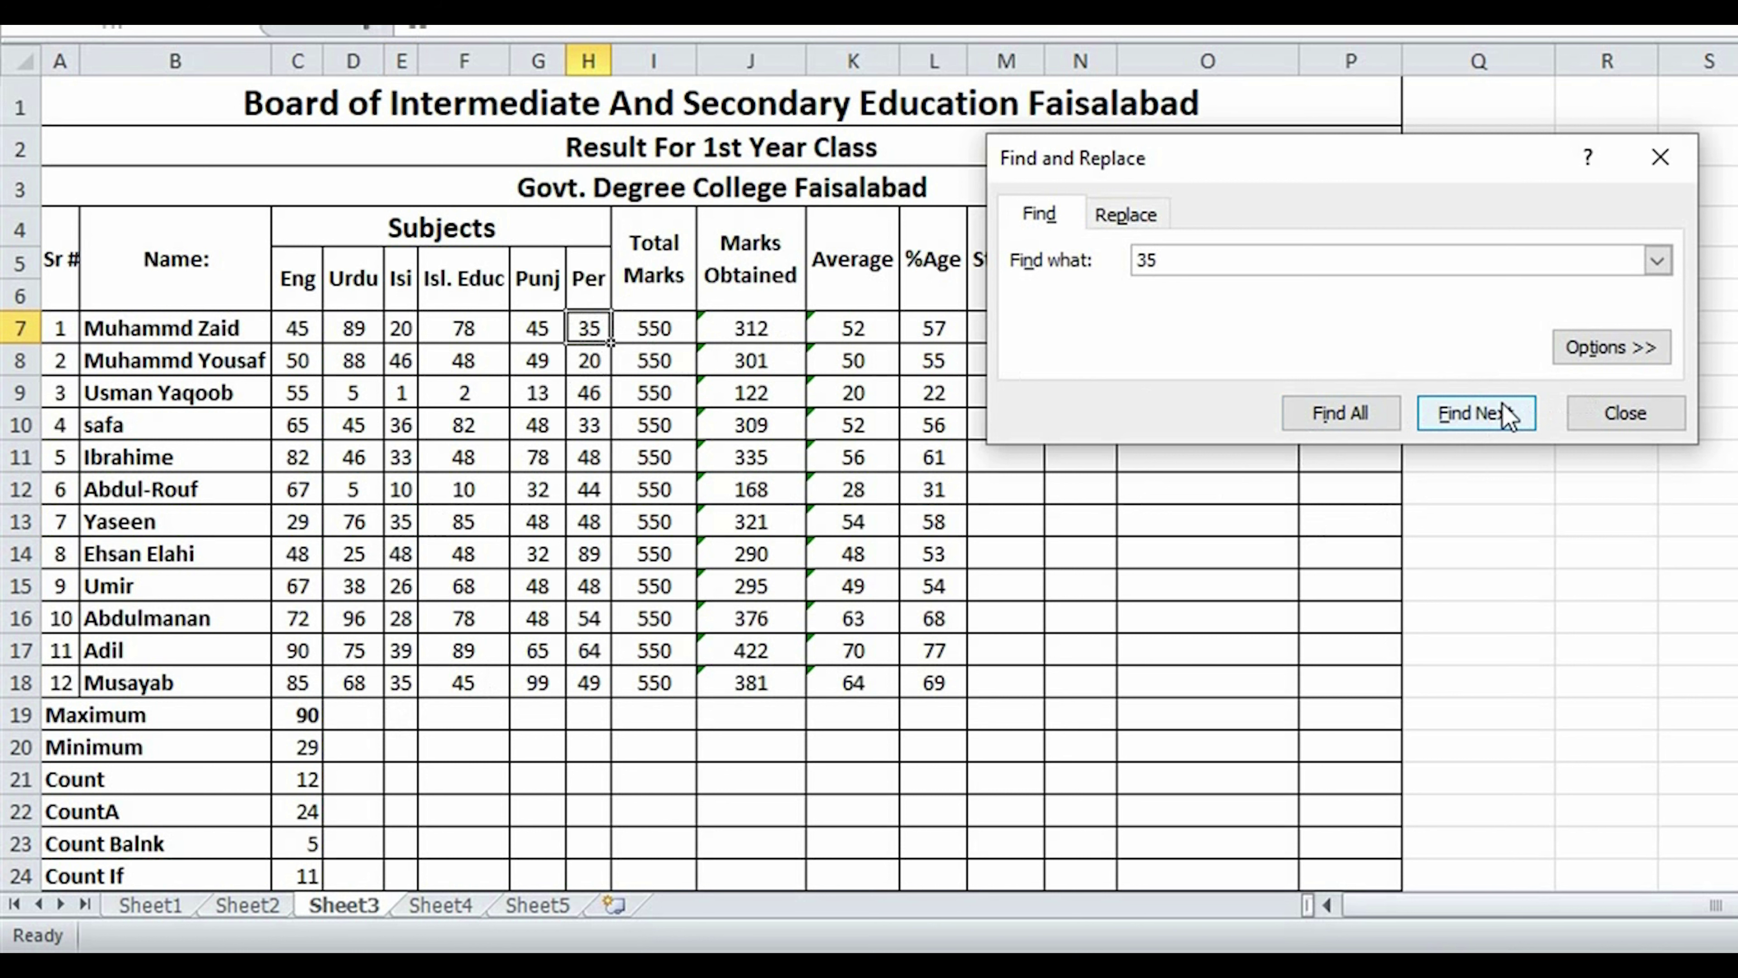
# Replace the student name in cell B18 with another name using Find and Replace, and undo the replacement
pyautogui.click(1151, 225)
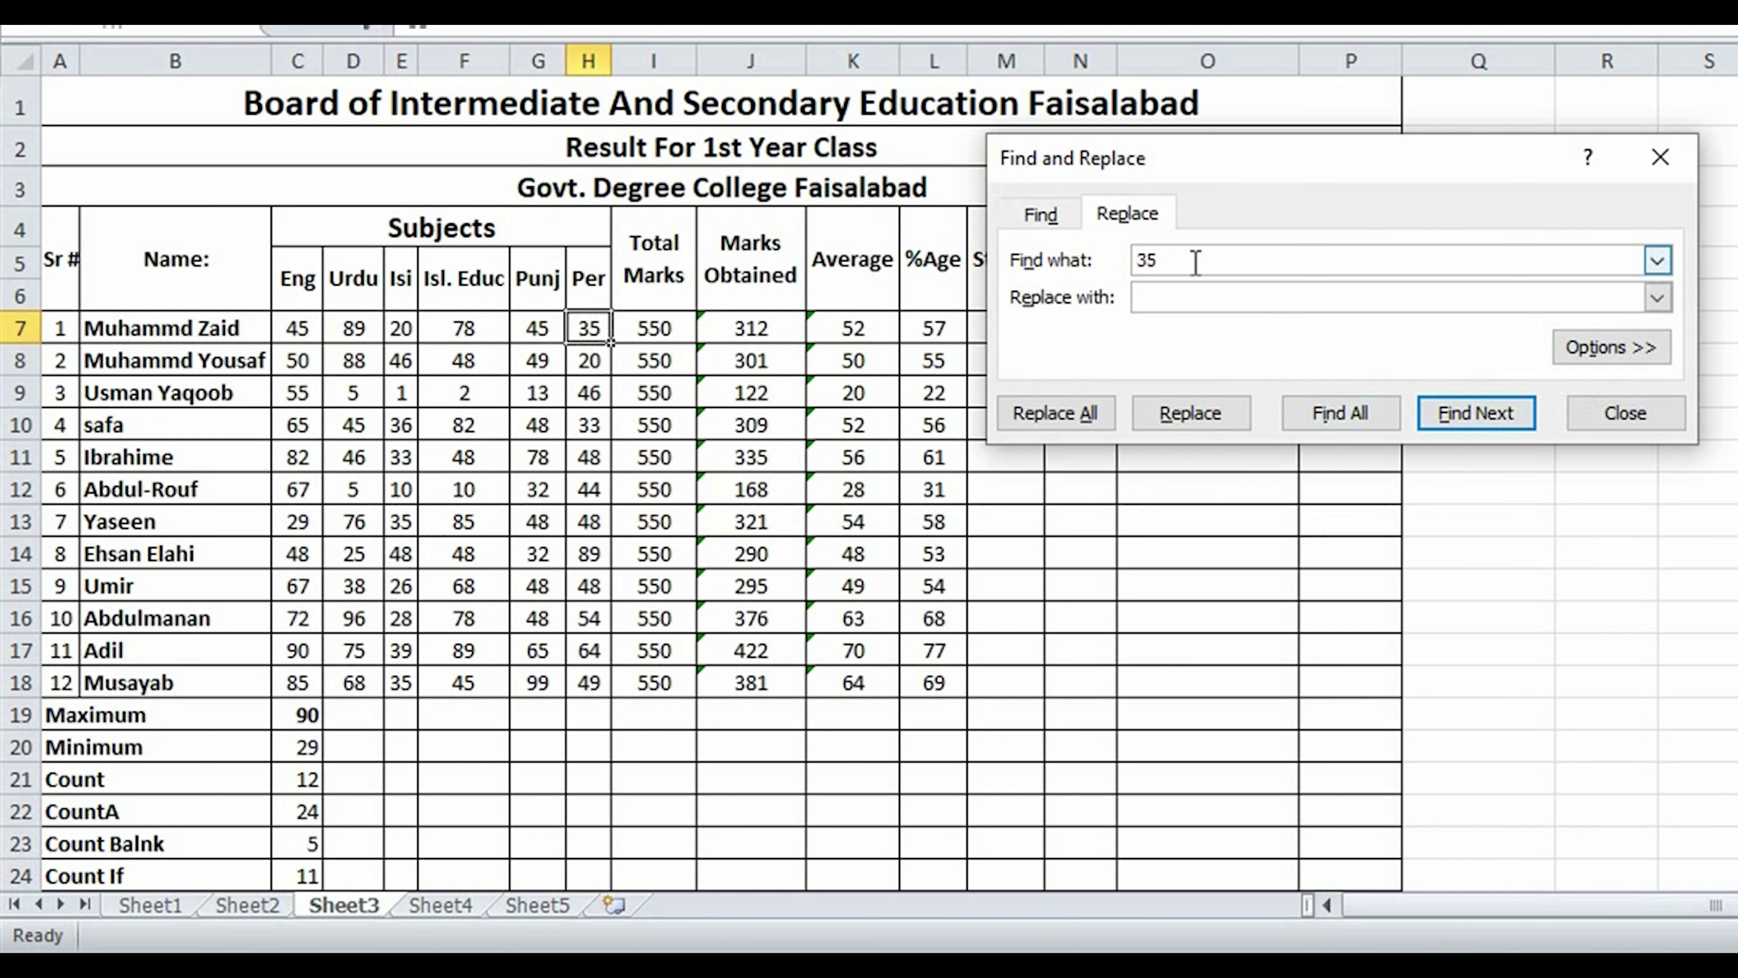
pyautogui.moveTo(1176, 259); pyautogui.dragTo(1117, 271)
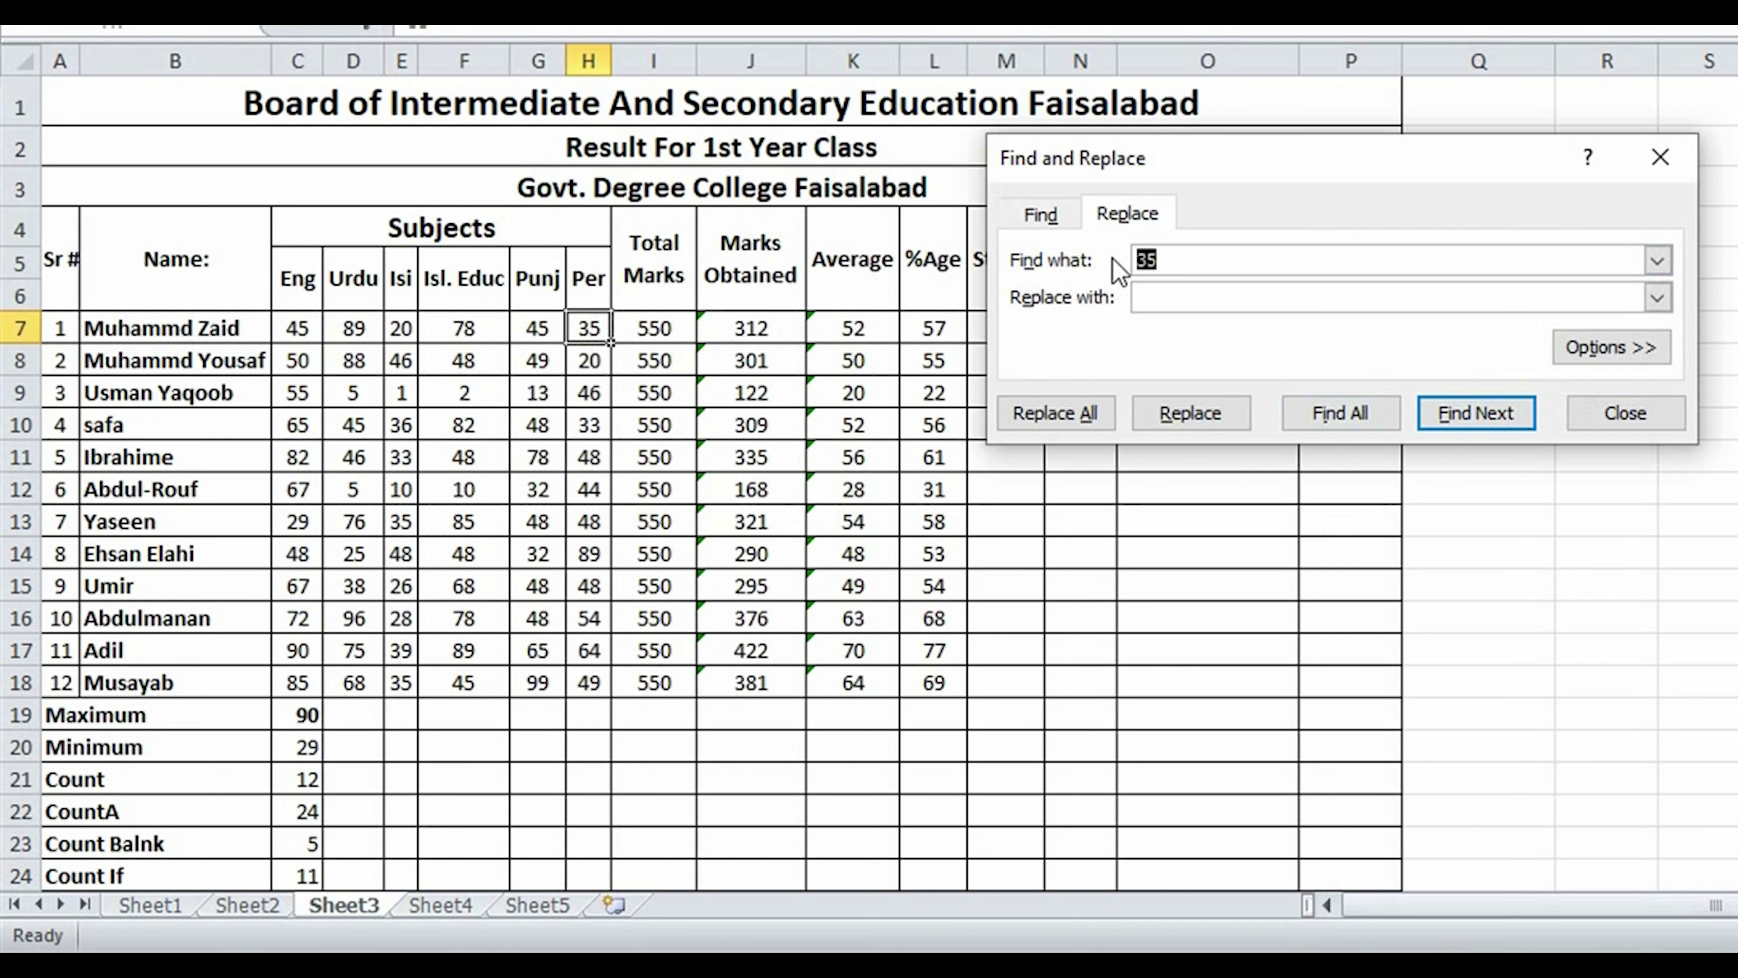
pyautogui.click(1170, 301)
pyautogui.moveTo(1167, 258); pyautogui.dragTo(1106, 277)
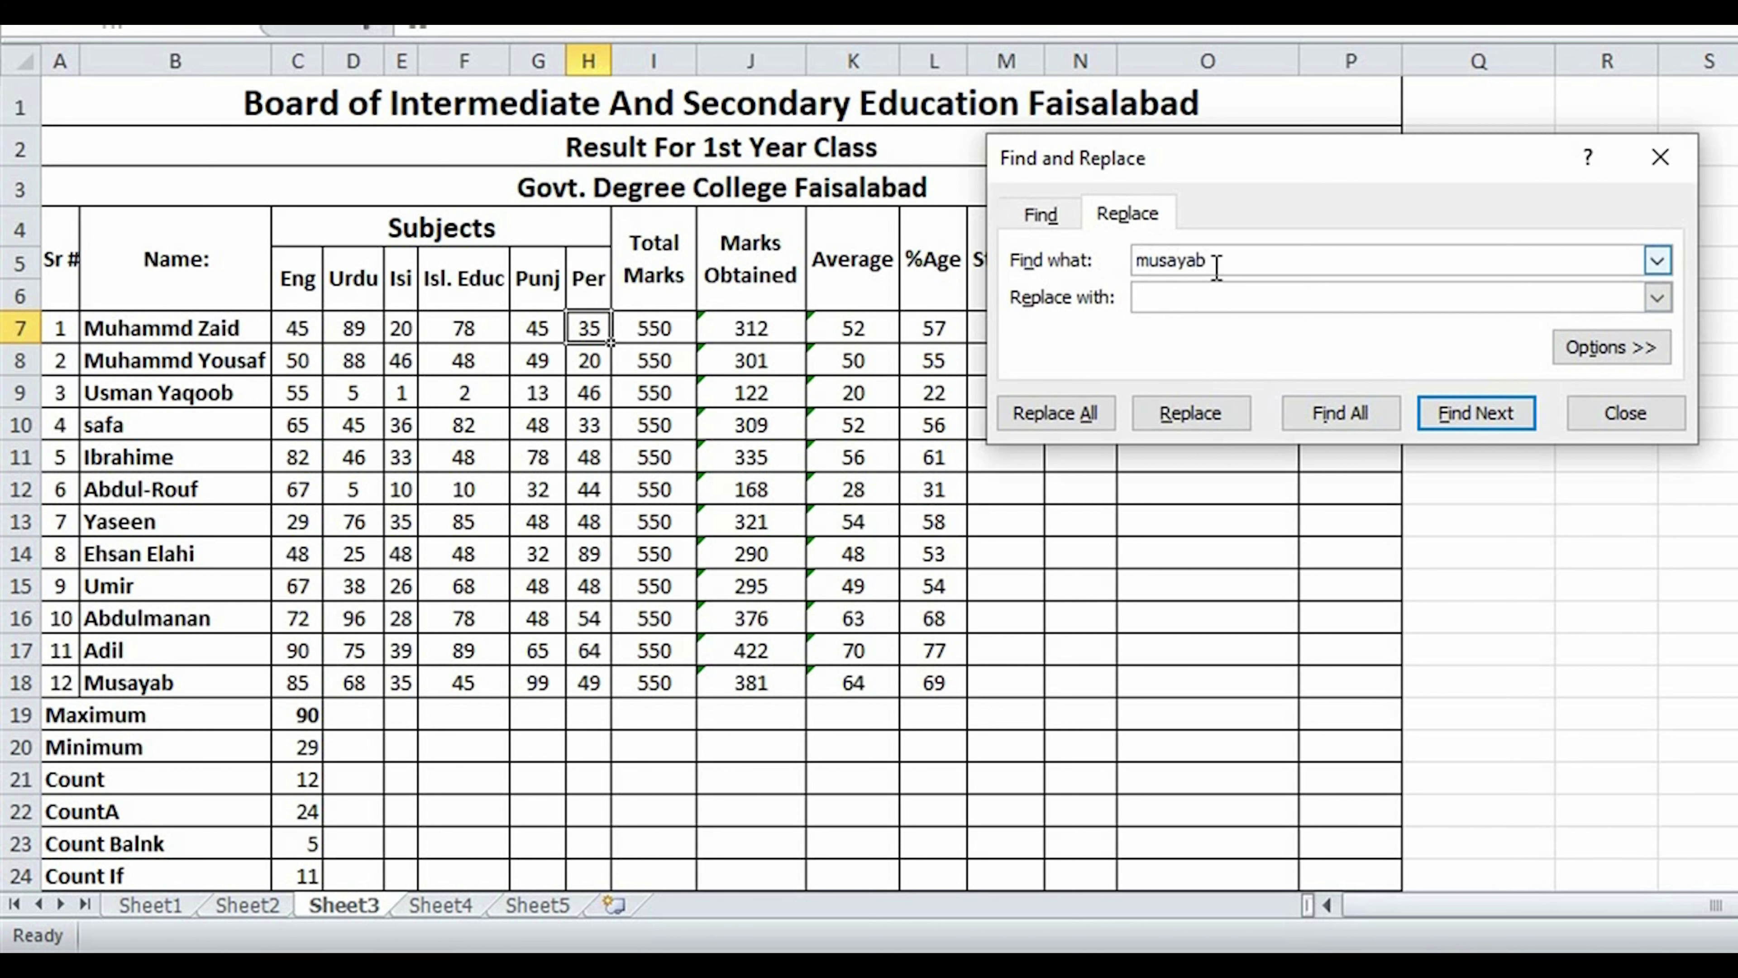
pyautogui.click(1468, 415)
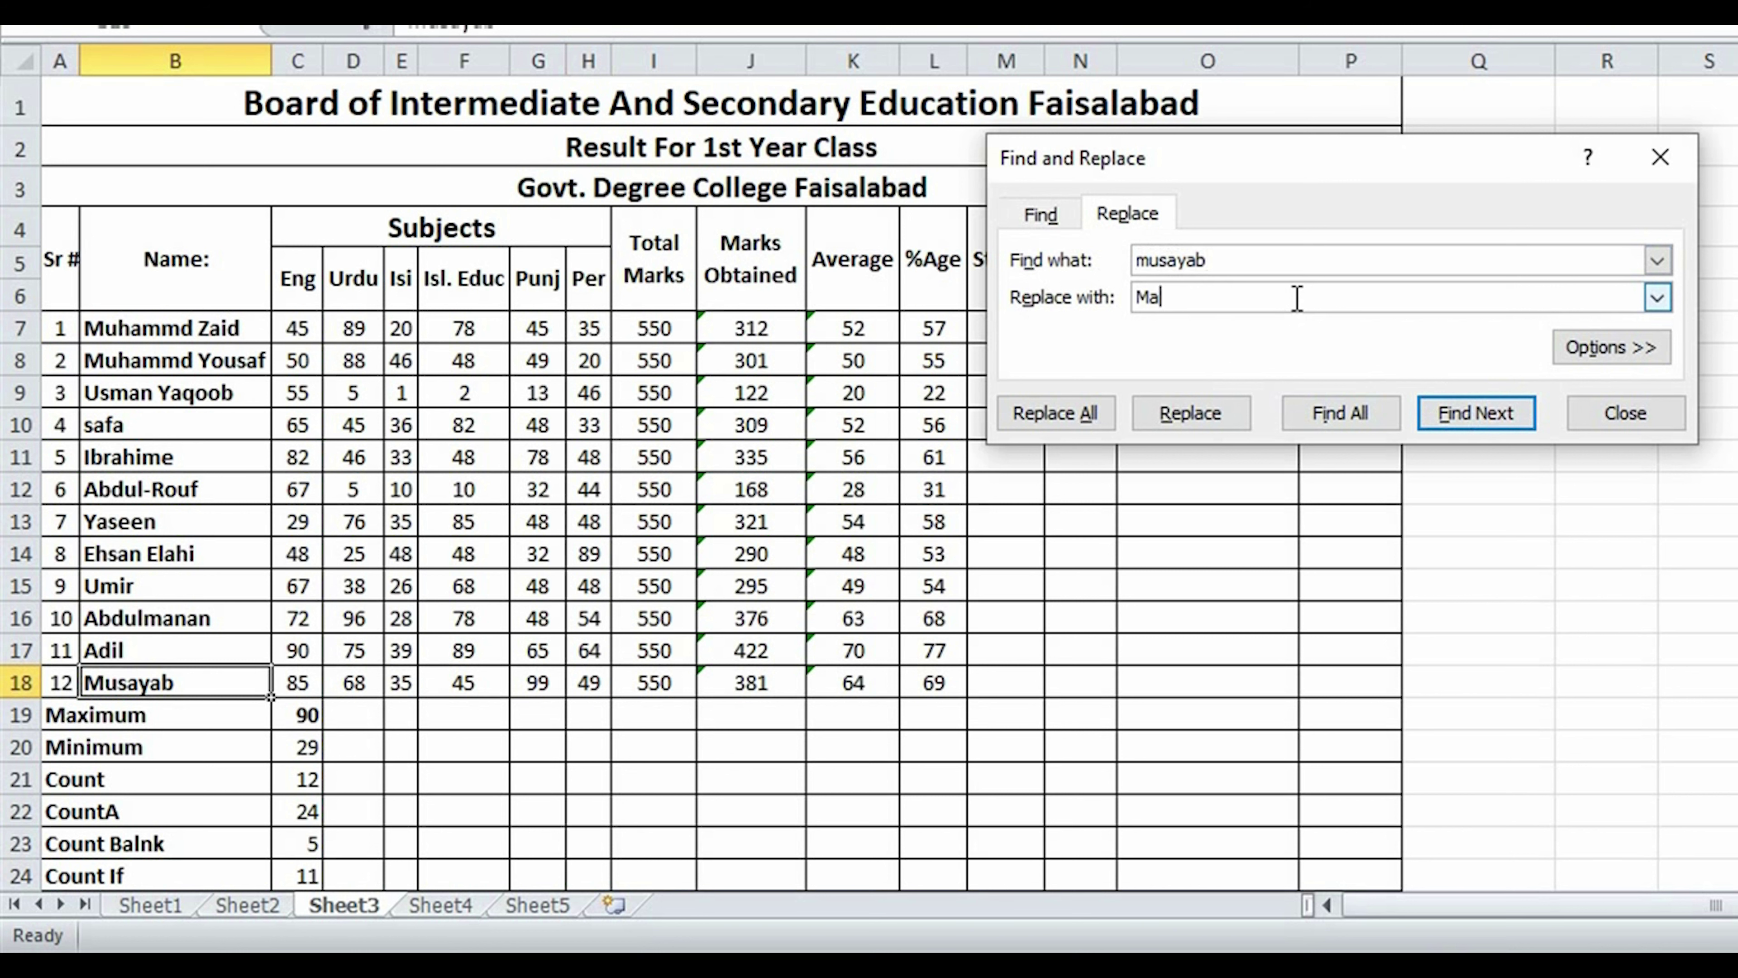
pyautogui.click(1191, 414)
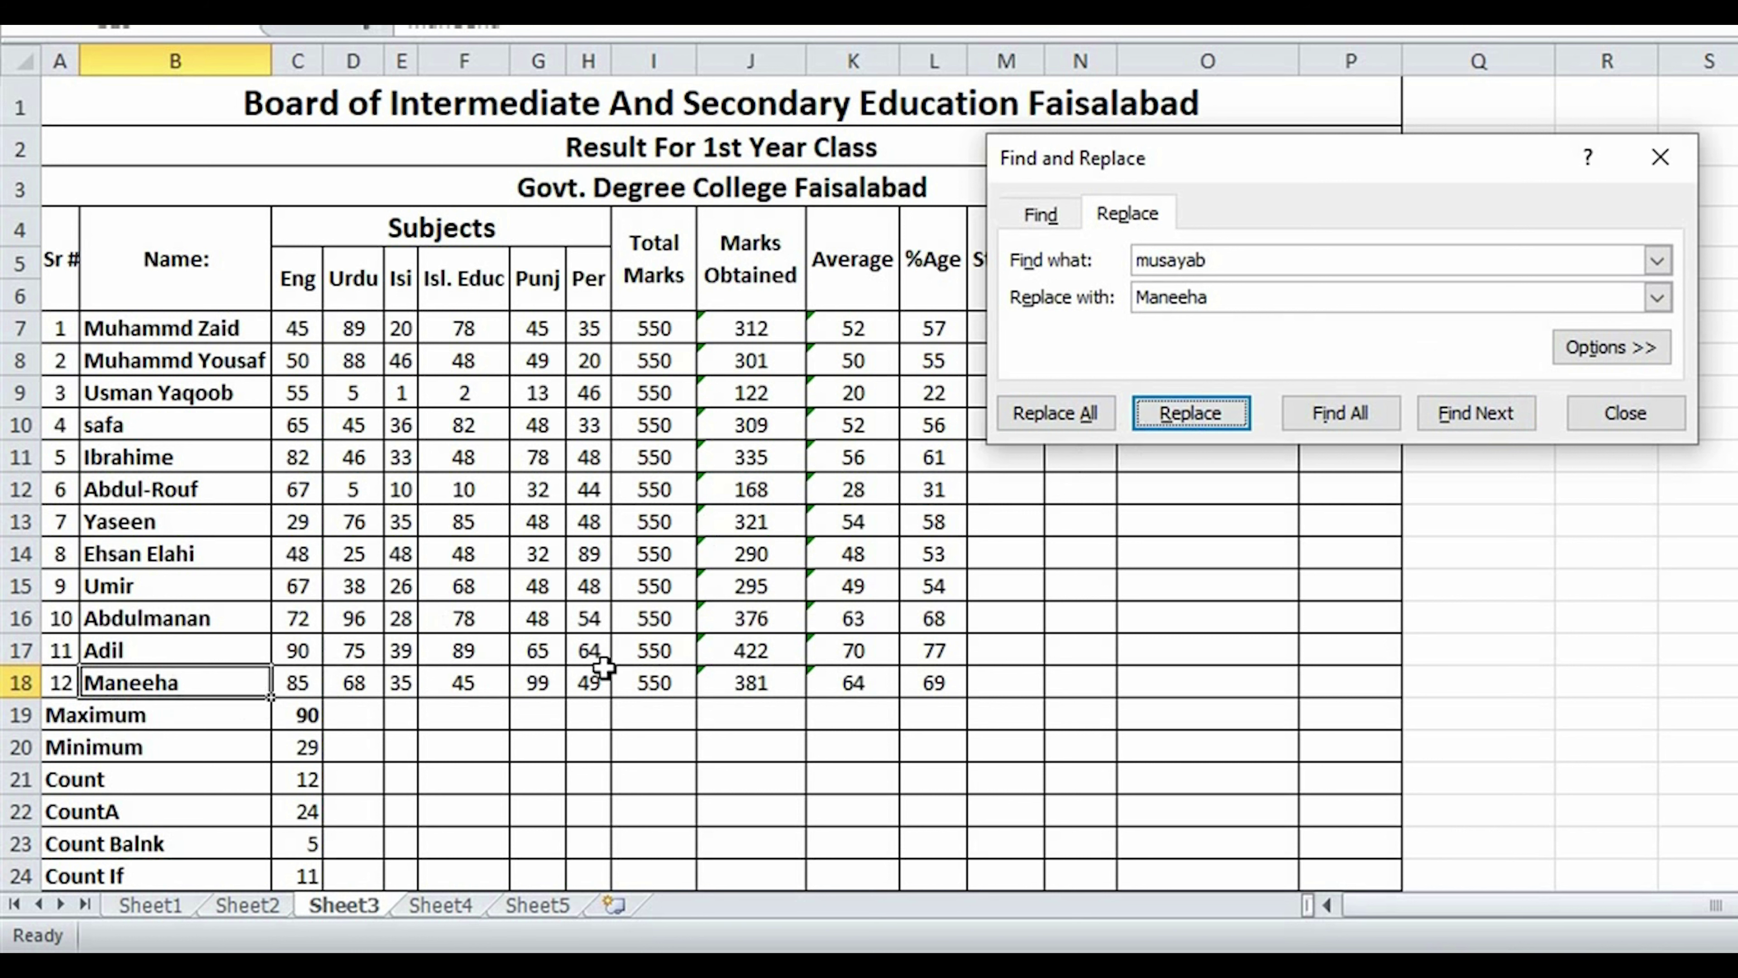
pyautogui.click(1623, 414)
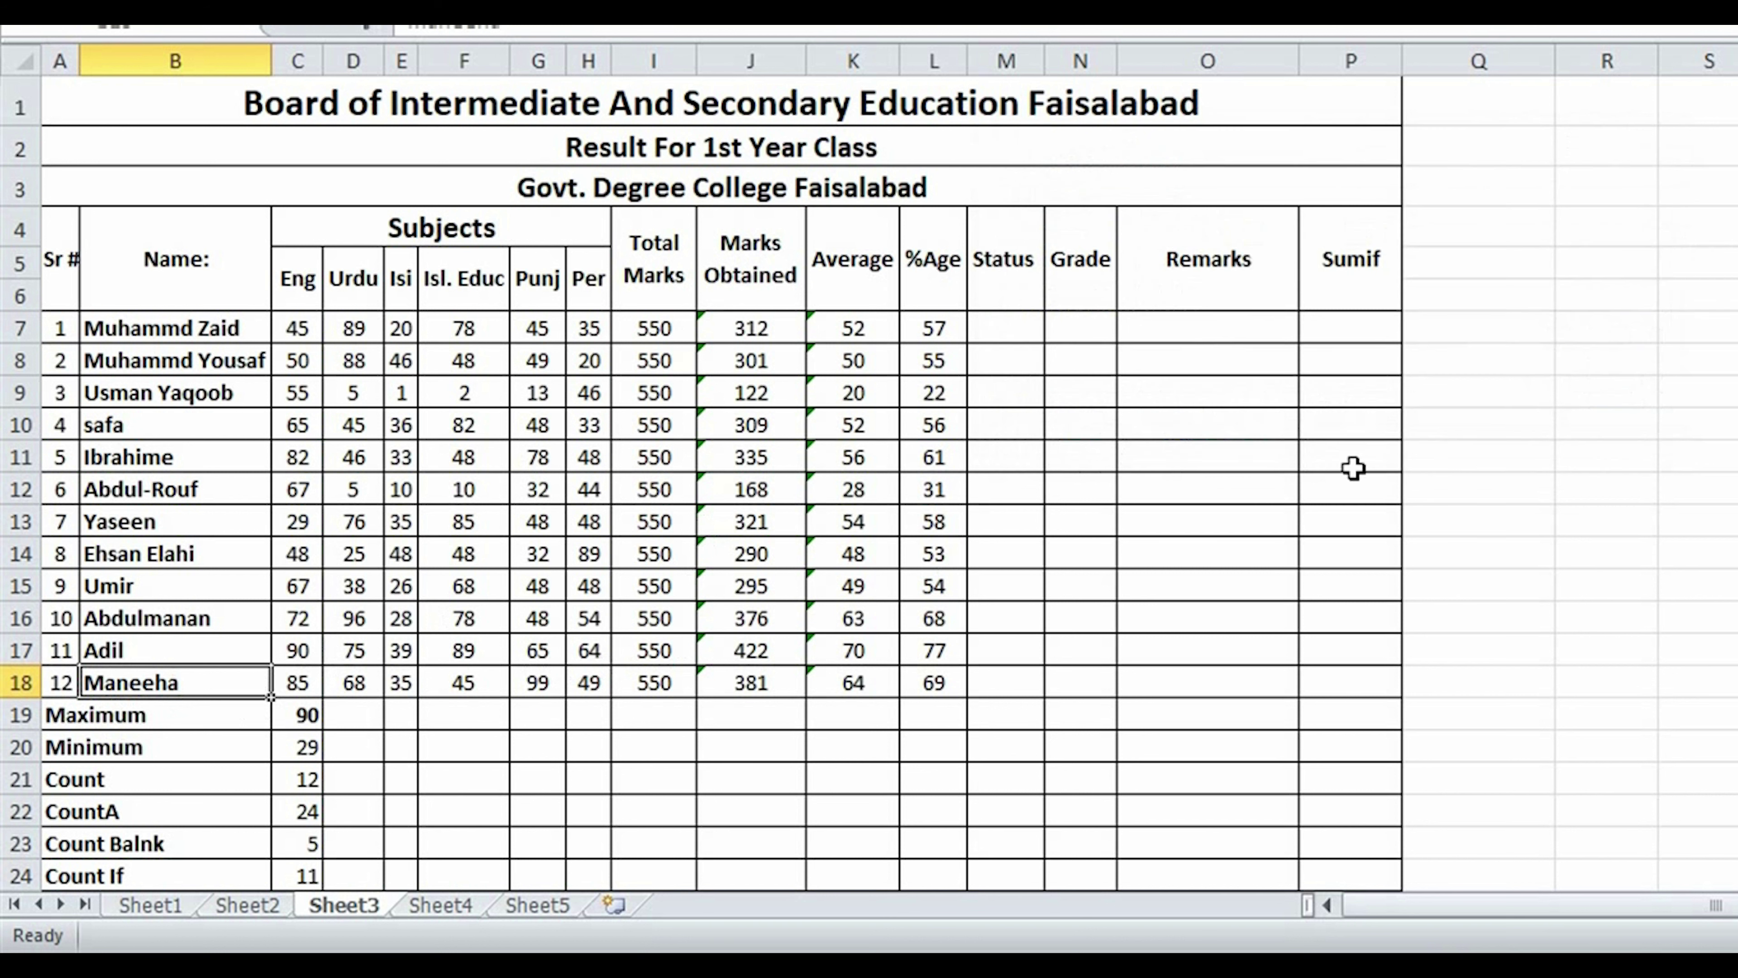
pyautogui.hotkey('ctrl', 'z')
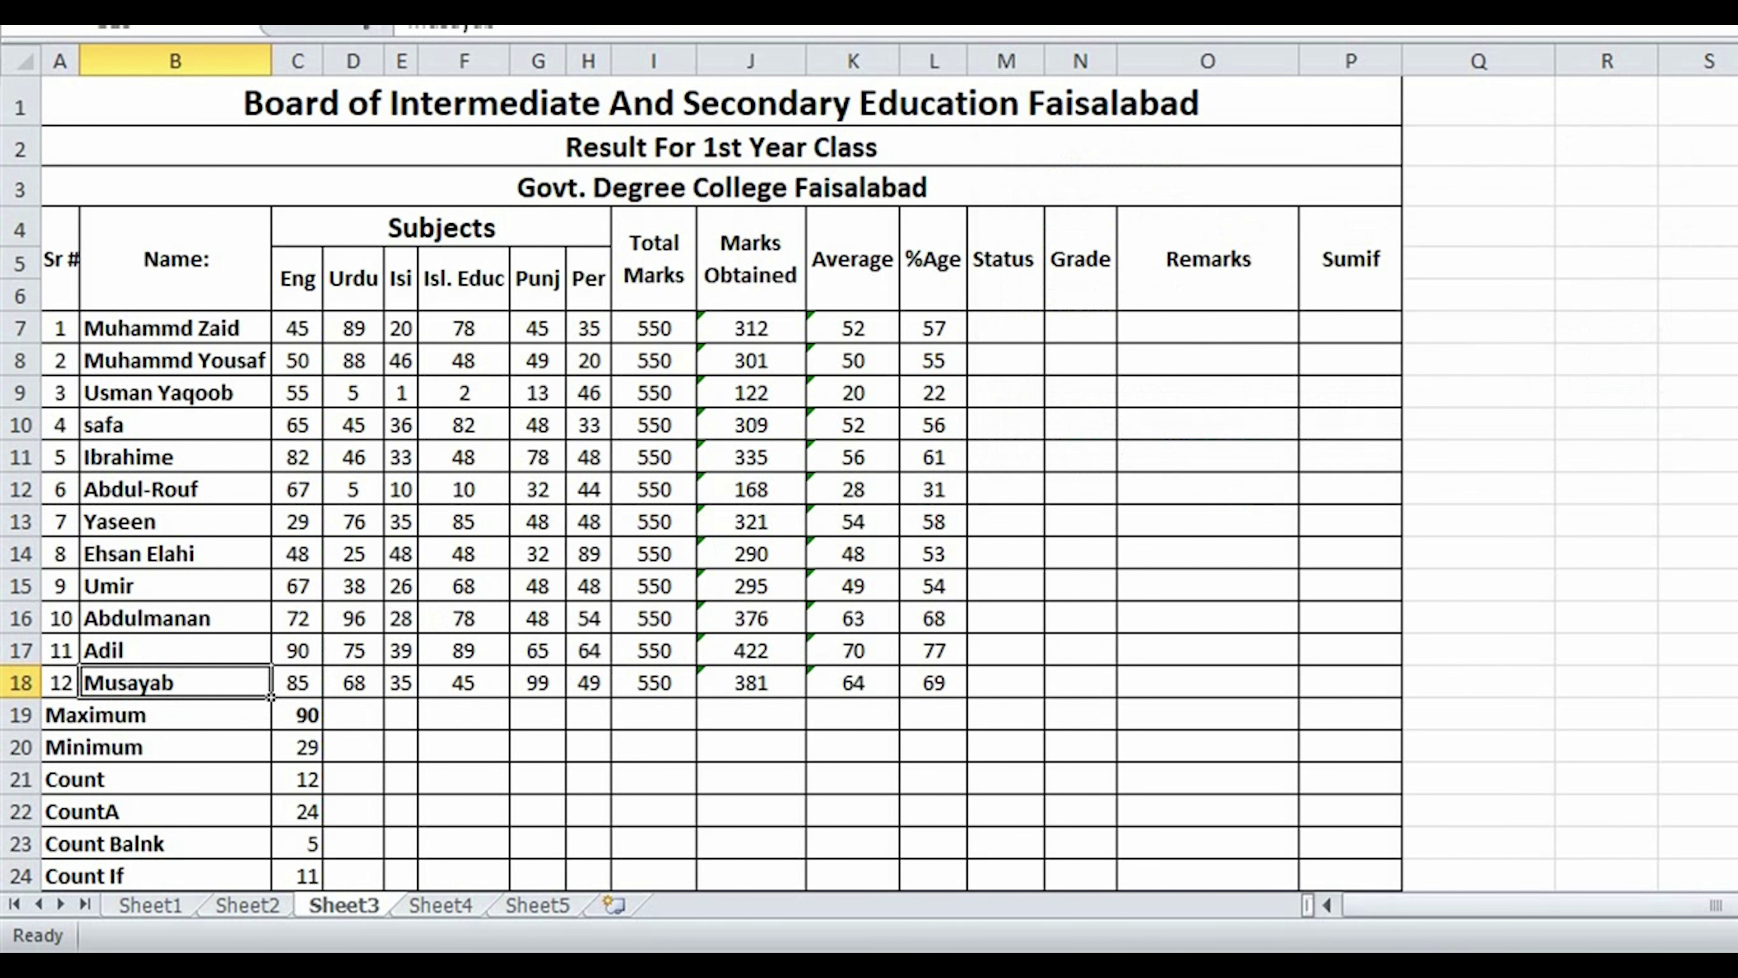
pyautogui.hotkey('ctrl', 'f')
pyautogui.click(1664, 159)
pyautogui.hotkey('ctrl', 'f')
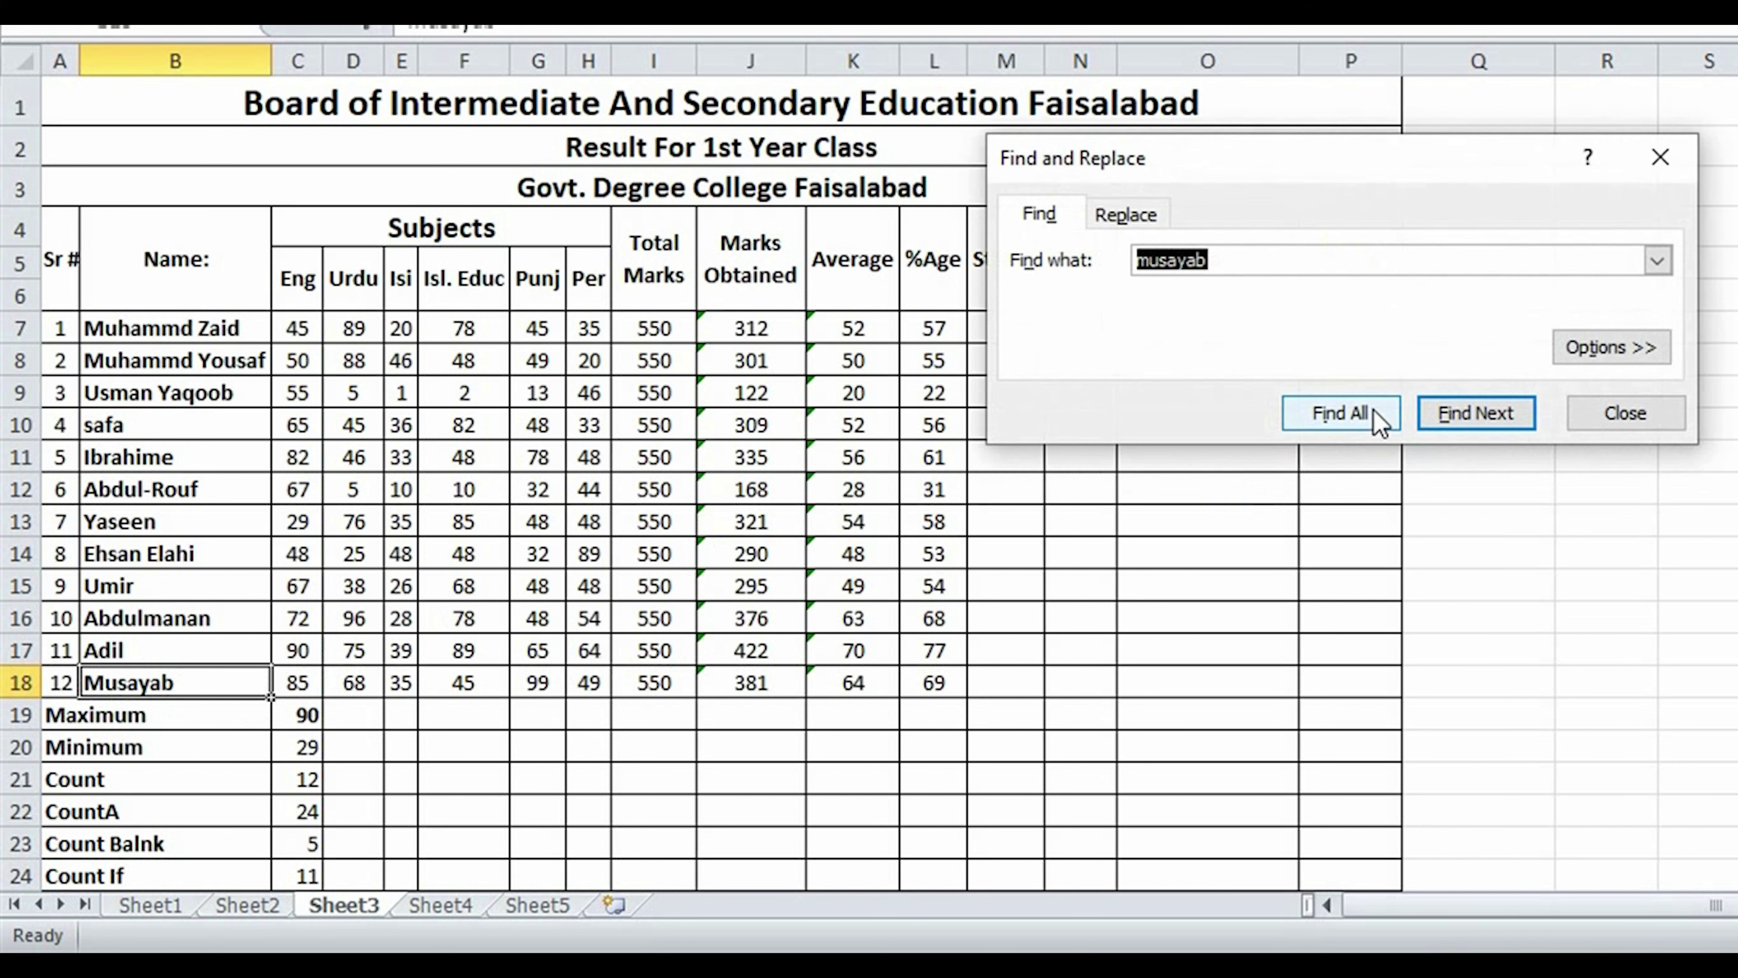
pyautogui.click(1674, 169)
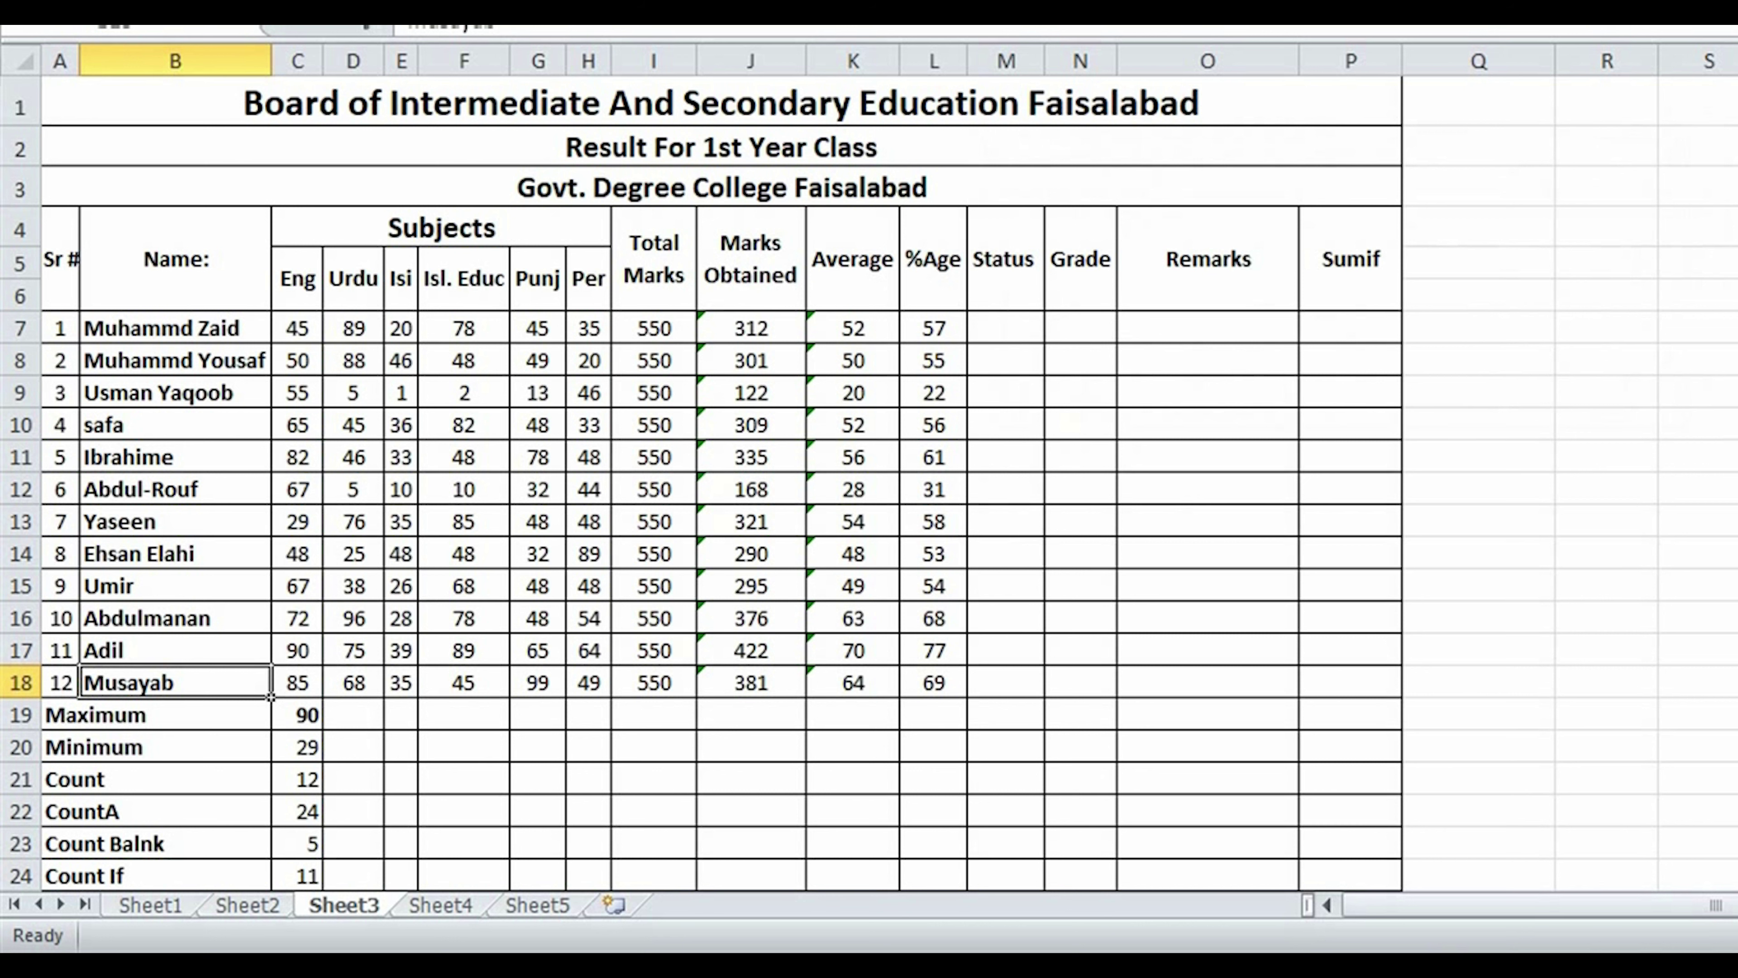
# Replace the student name in cell B18 with the already entered replacement name and close Find and Replace
pyautogui.hotkey('ctrl', 'h')
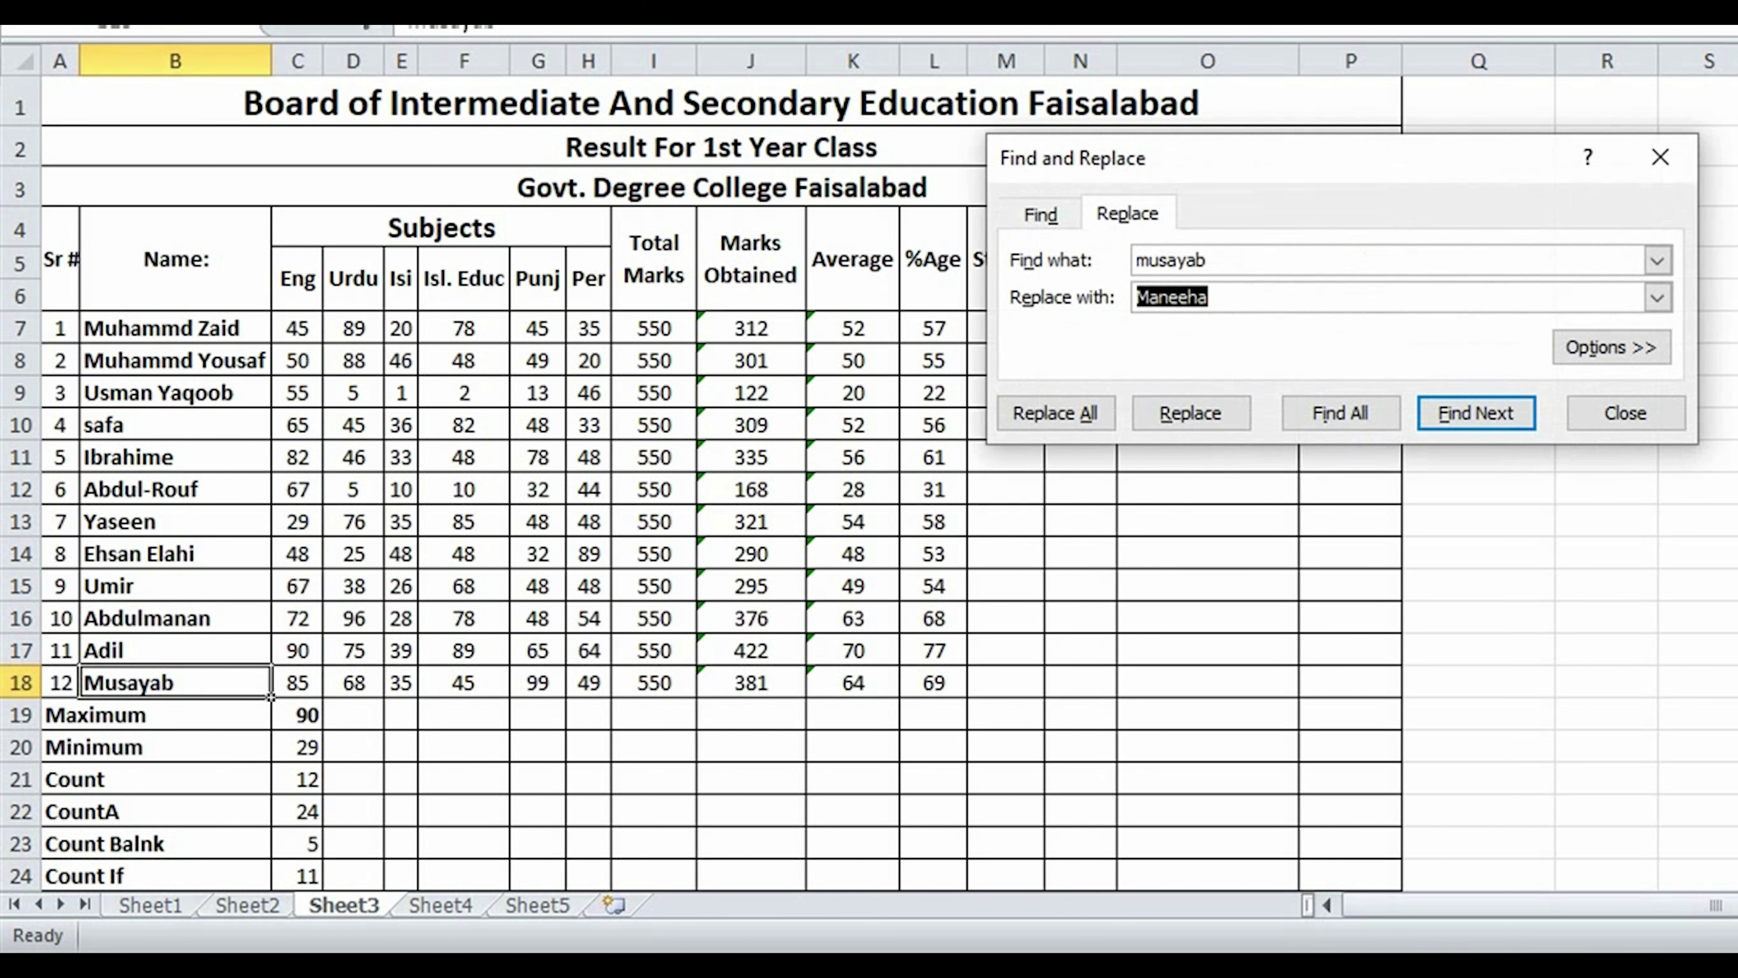
pyautogui.click(1213, 260)
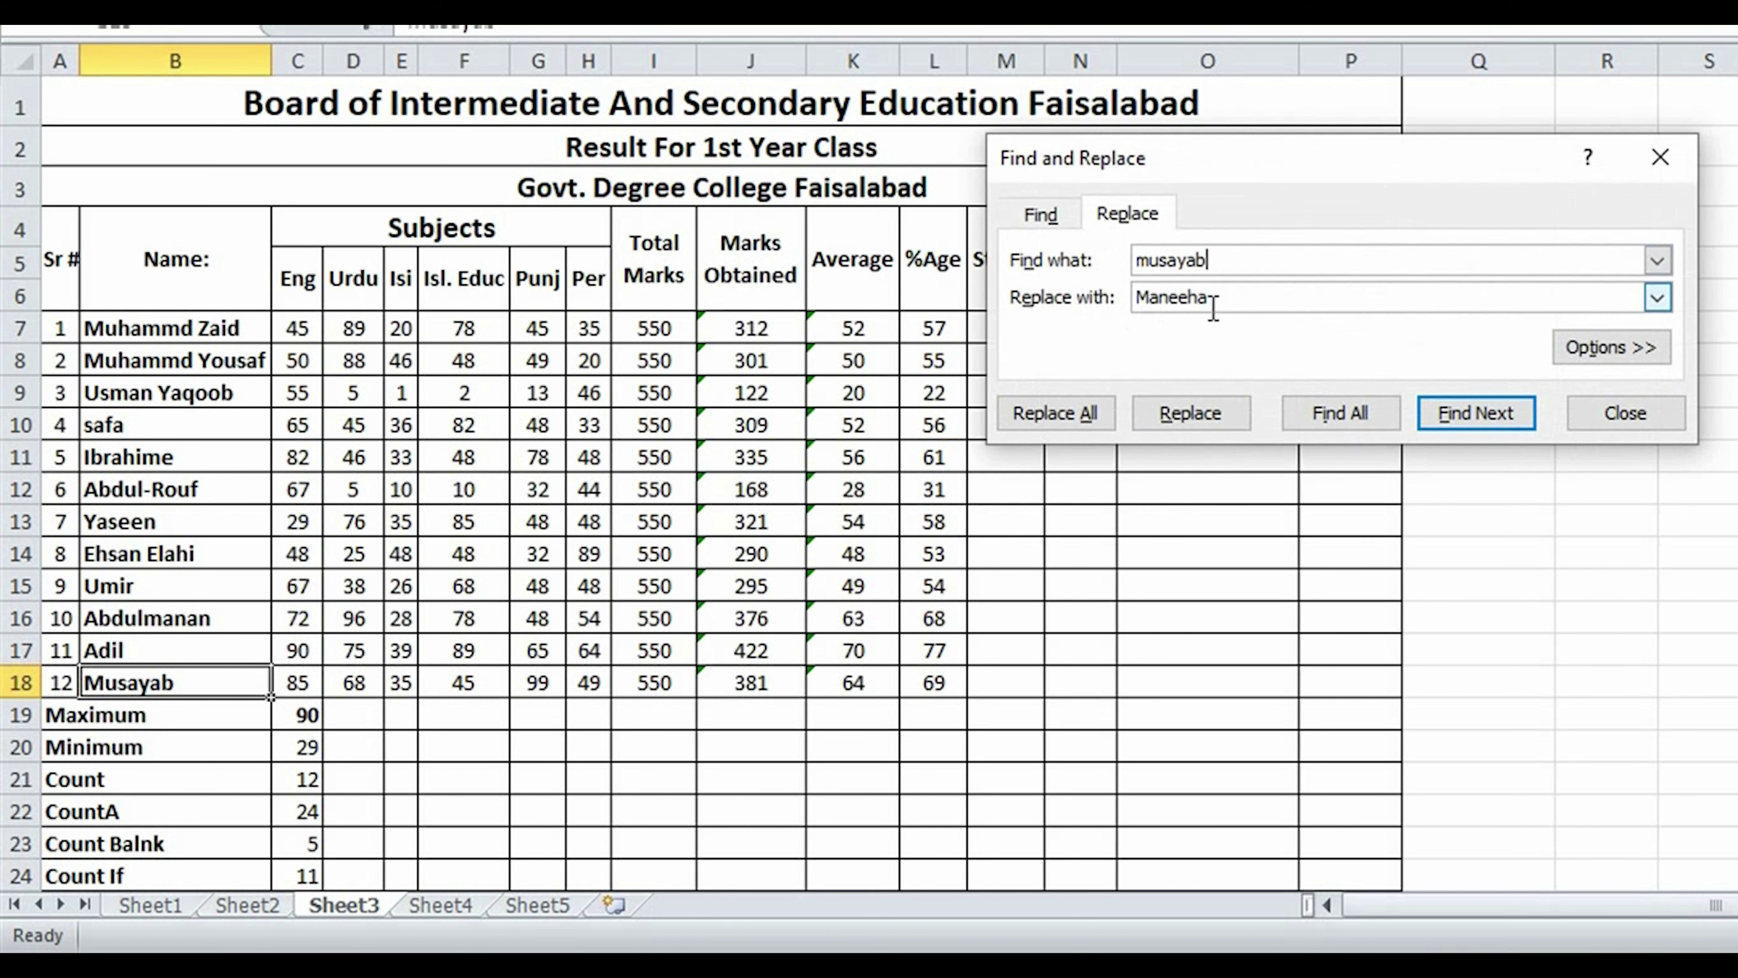
pyautogui.click(1237, 298)
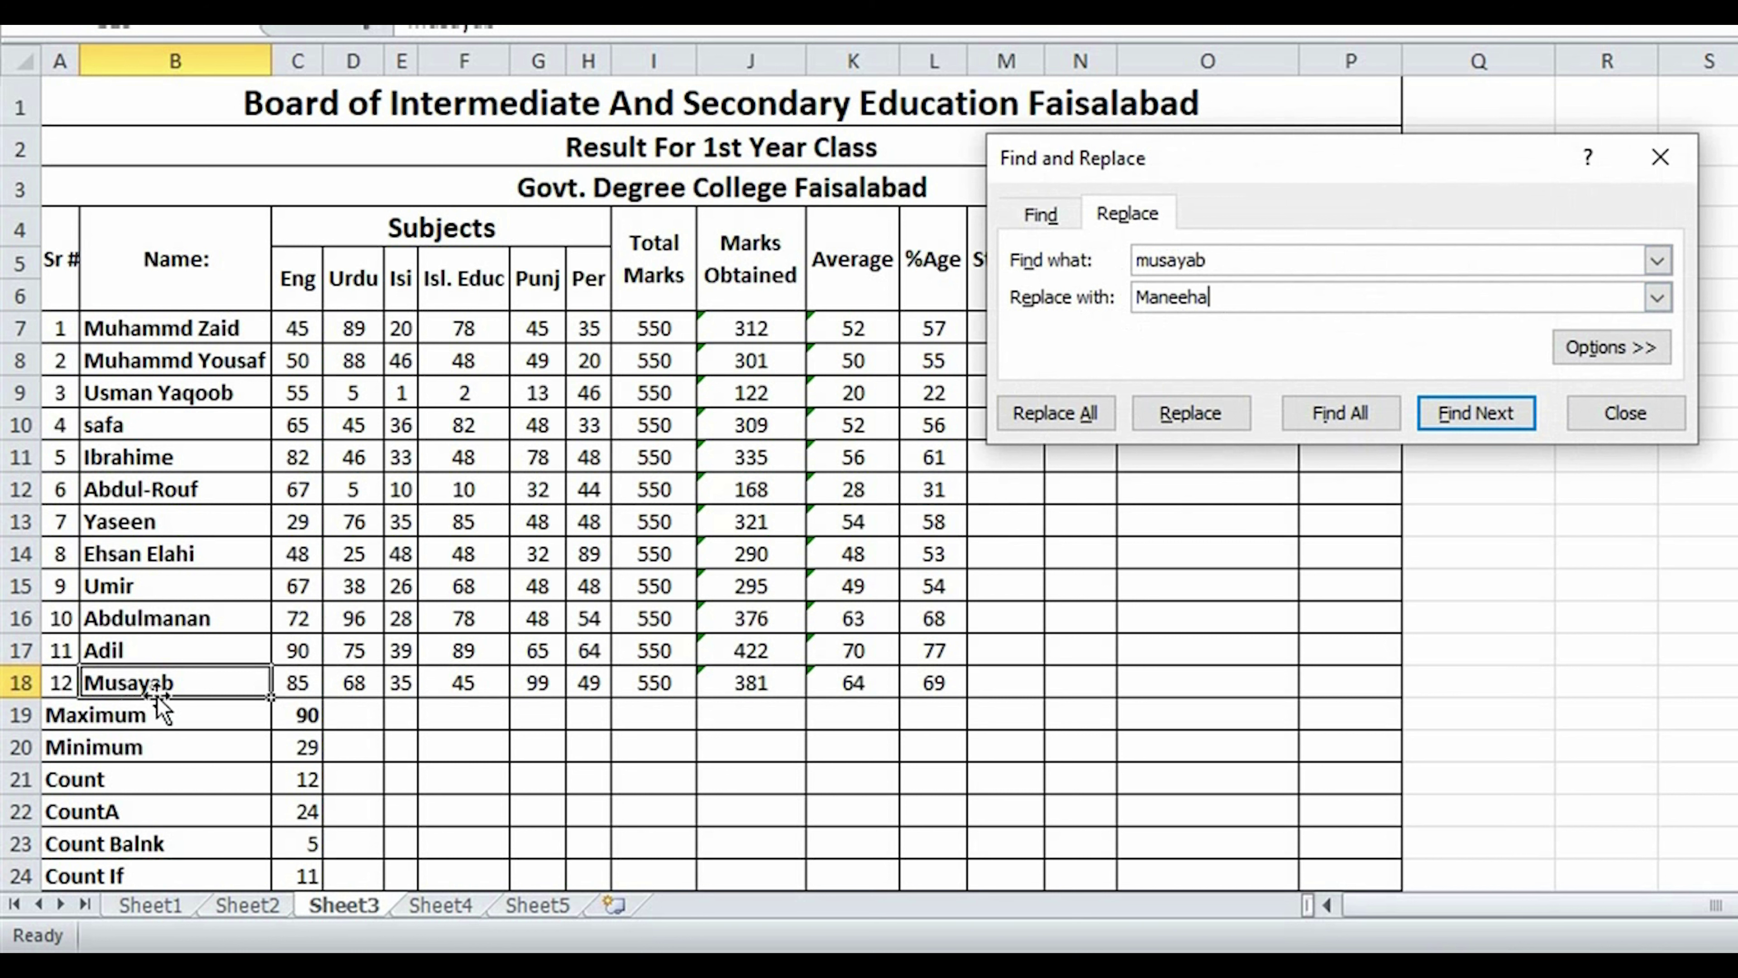
pyautogui.click(1190, 418)
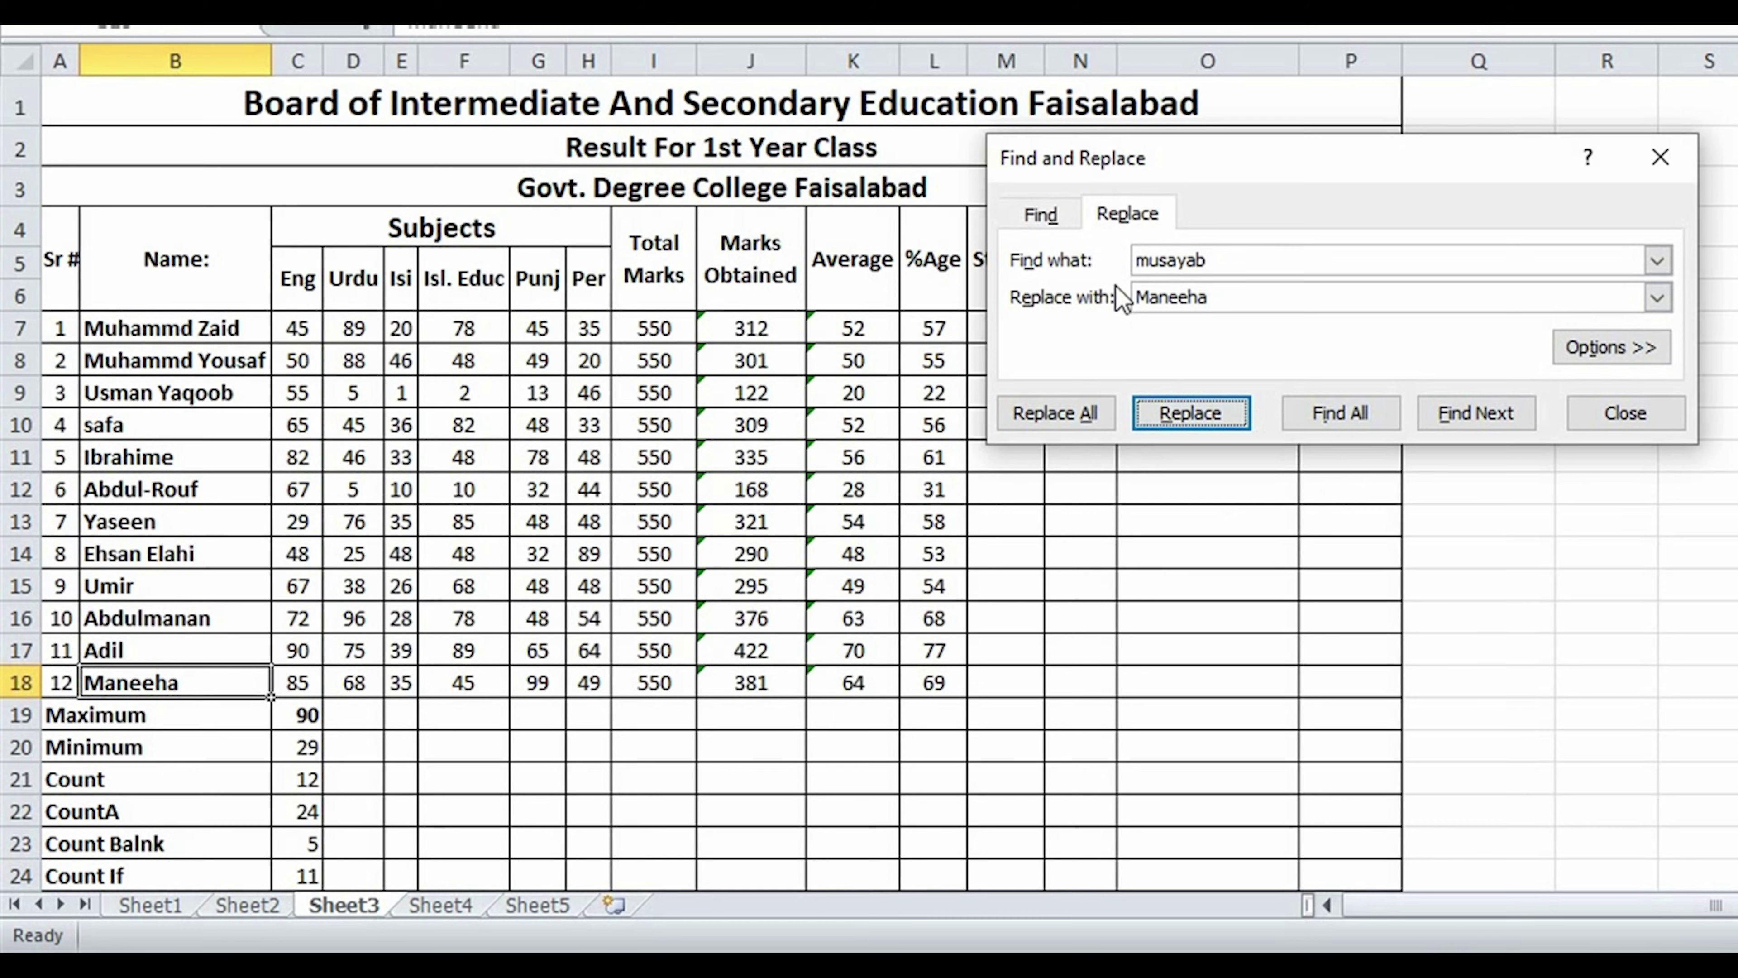
pyautogui.click(1645, 428)
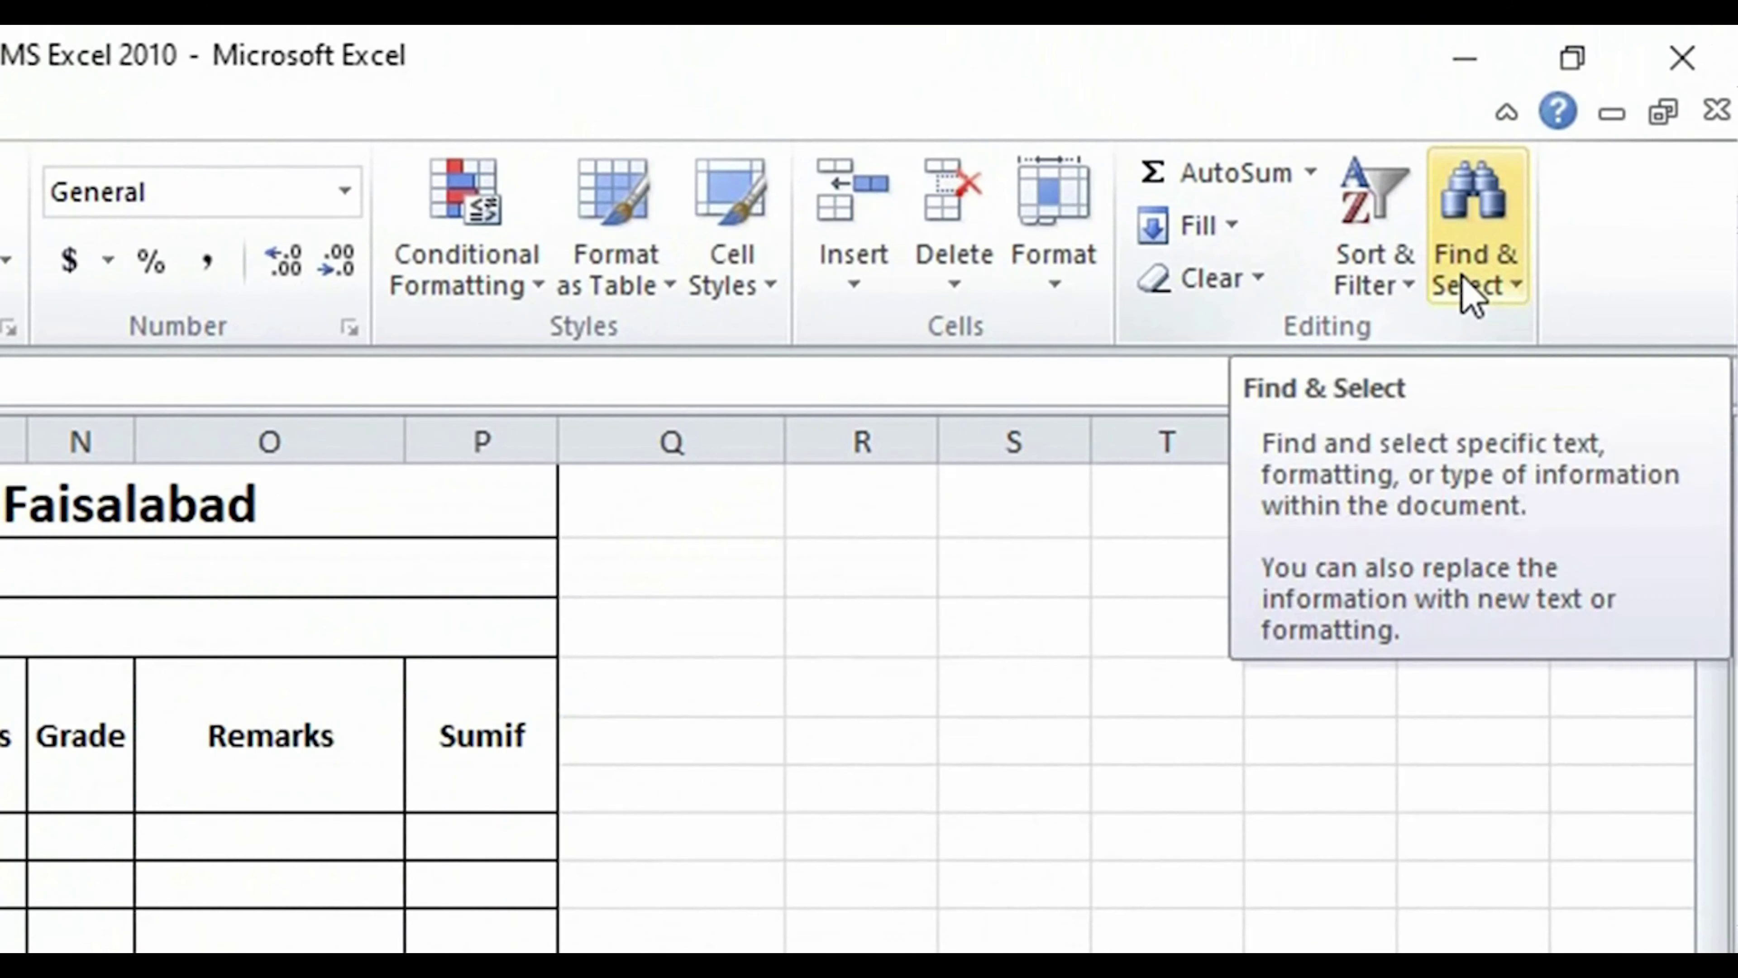
# Jump to the Eng heading cell by entering the reference C5 in Go To
pyautogui.click(1471, 293)
pyautogui.click(1437, 443)
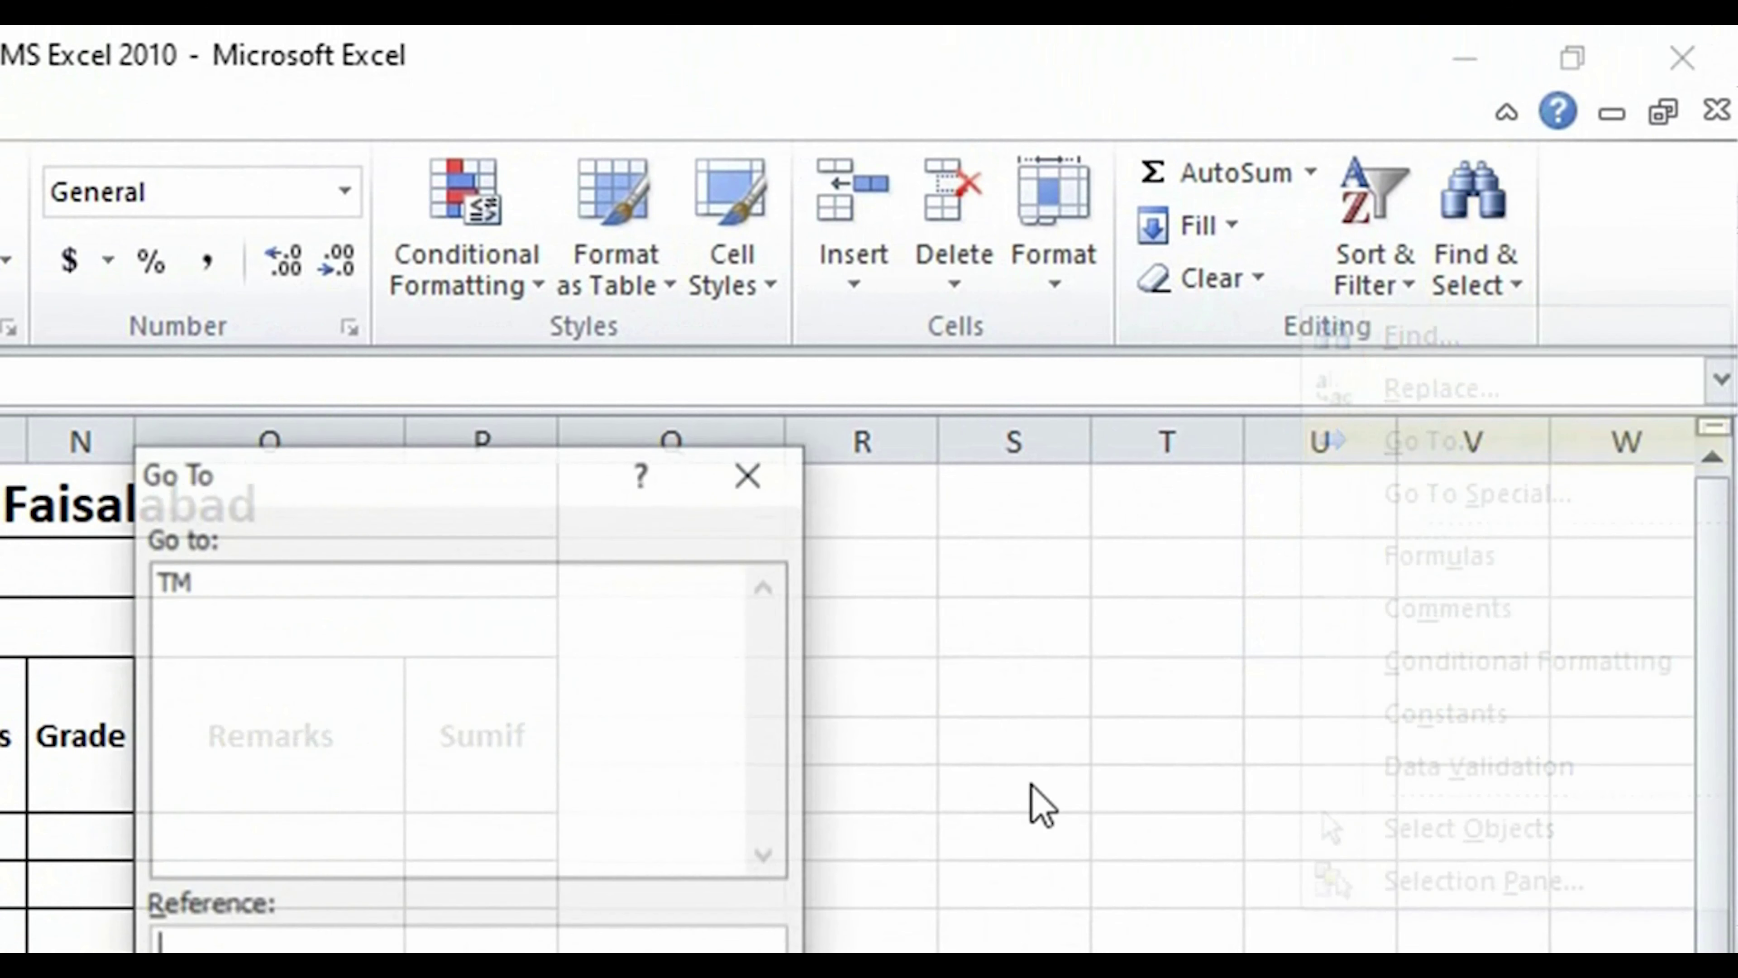
pyautogui.click(739, 972)
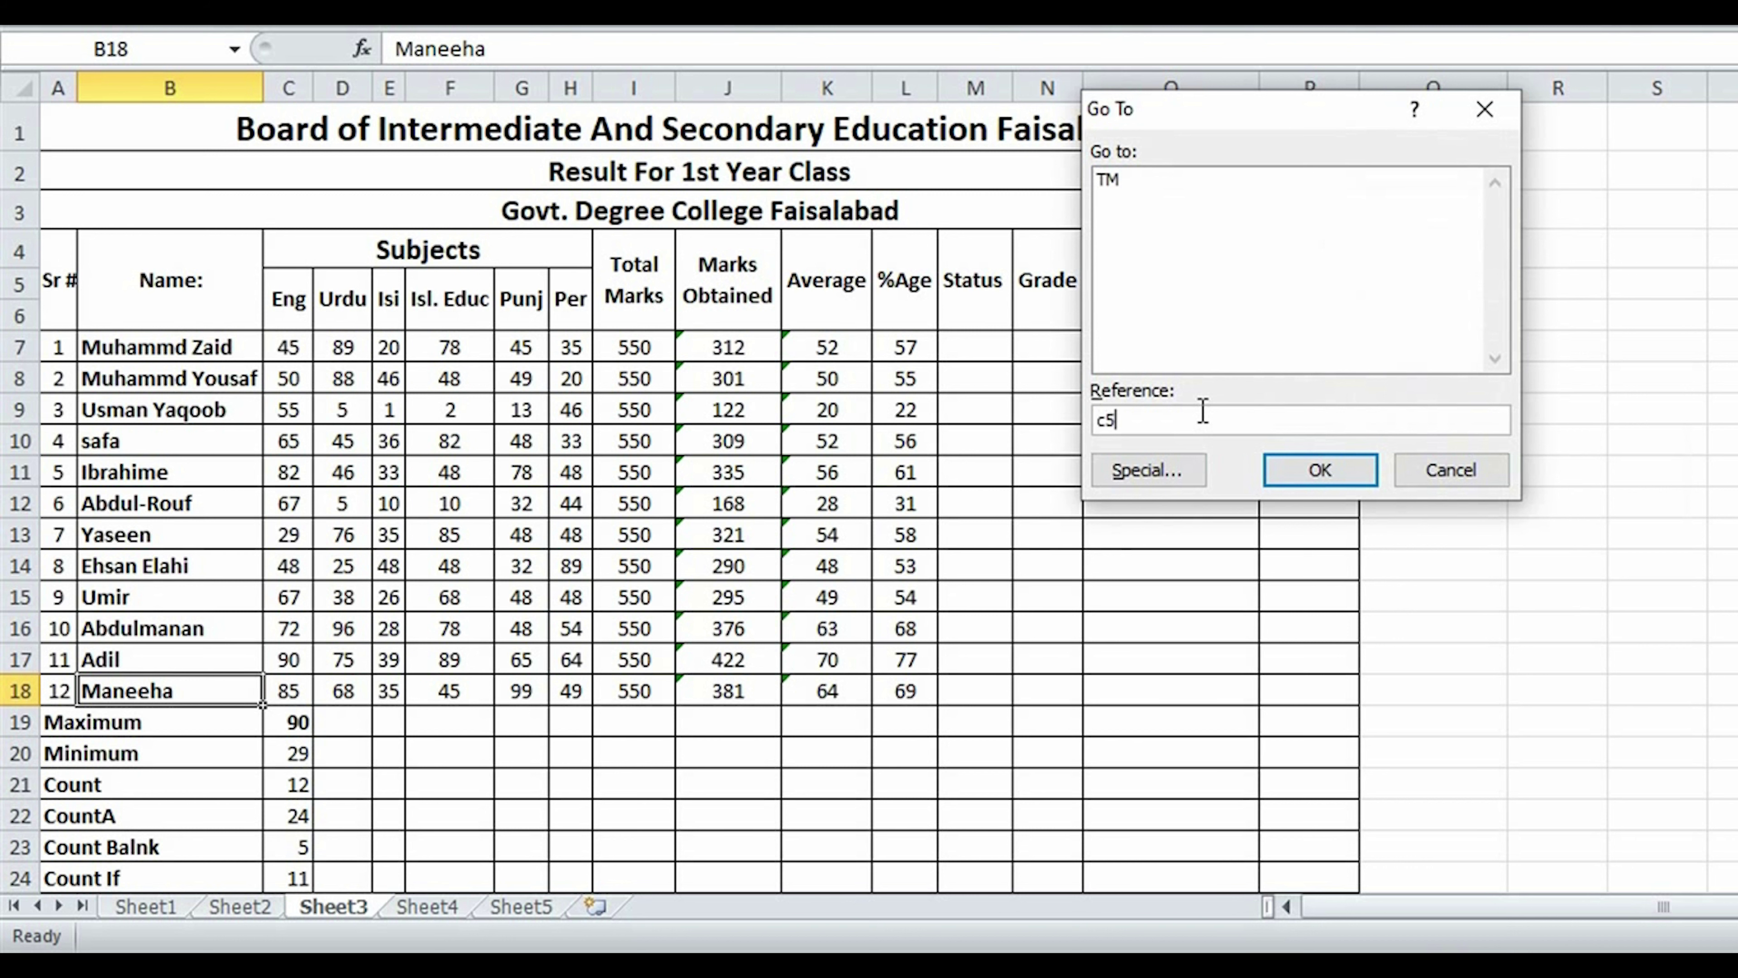
pyautogui.click(1286, 471)
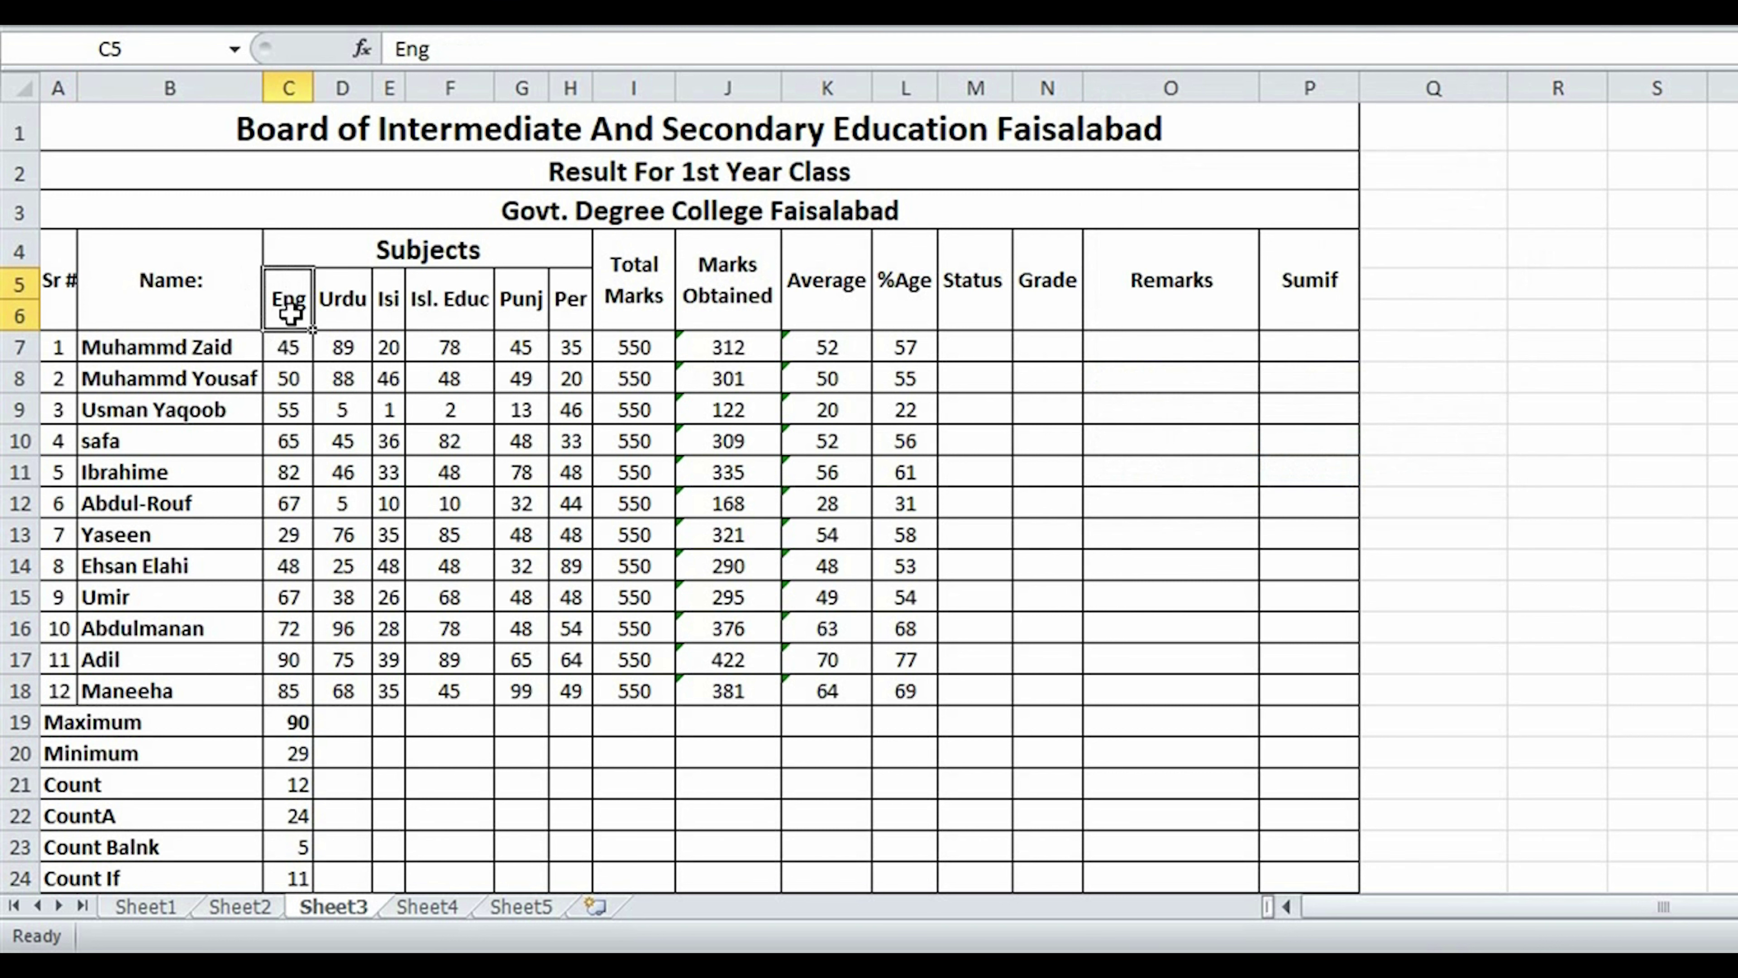
# Move down column C to cell C8 and use Go To to jump to cell H9
pyautogui.press('Down')
pyautogui.press('Down')
pyautogui.press('F5')
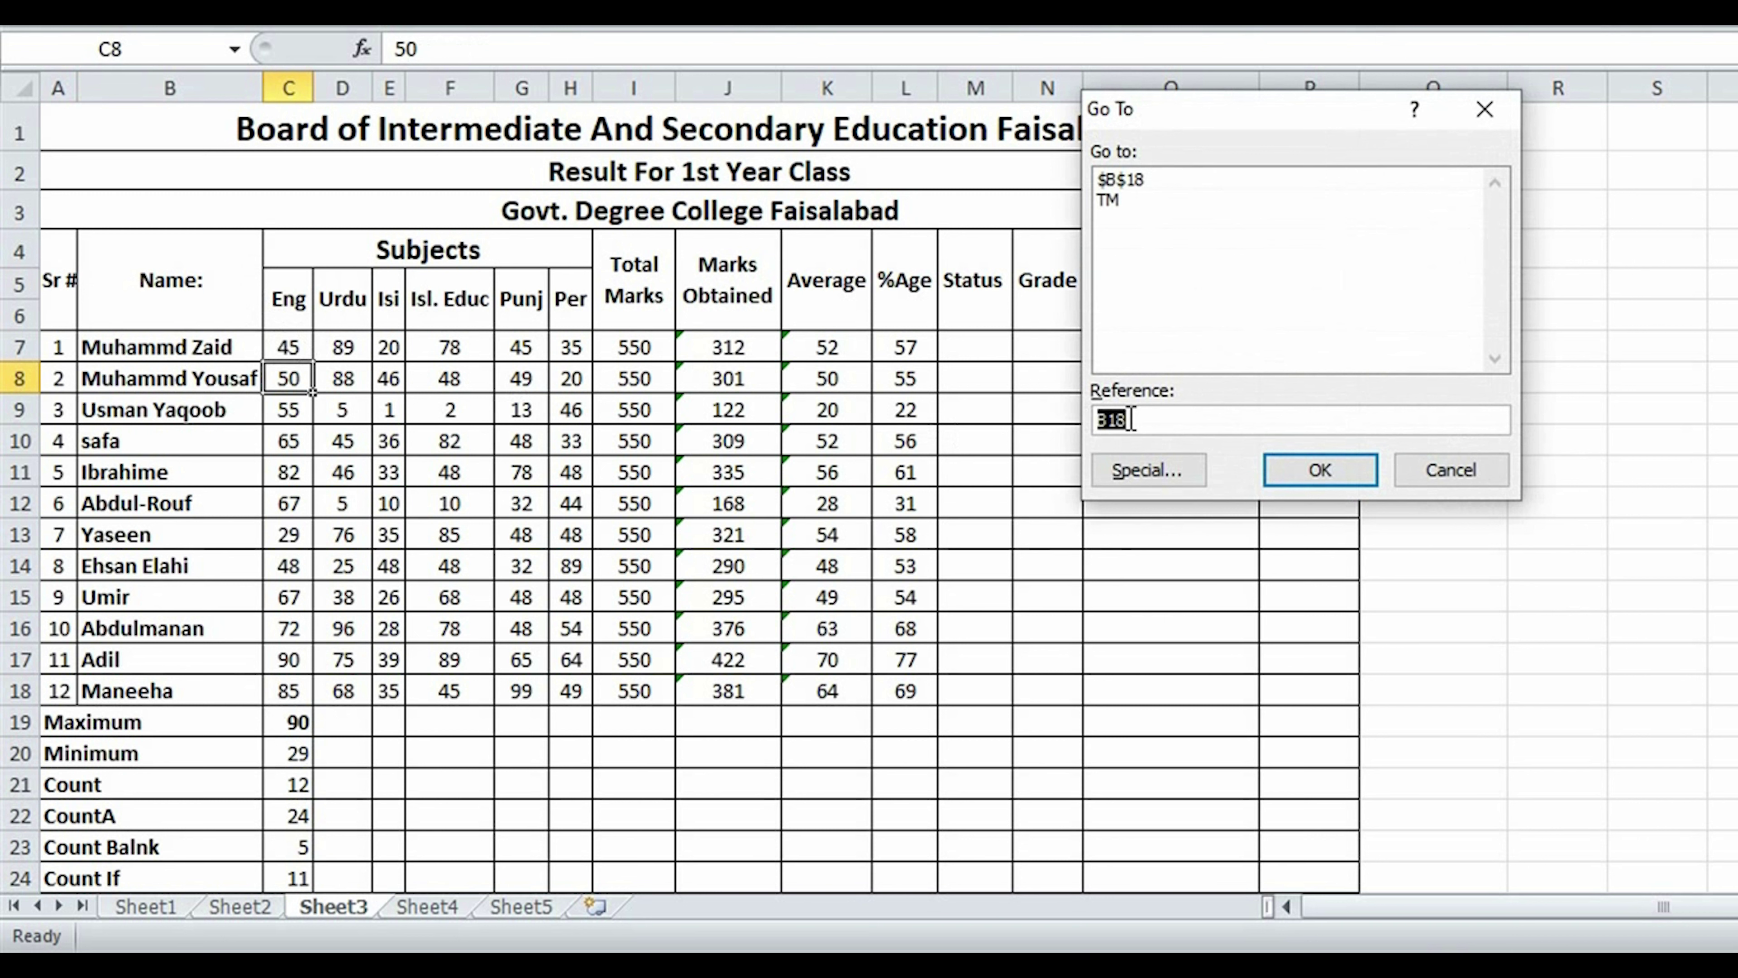
pyautogui.write('h9')
pyautogui.press('Return')
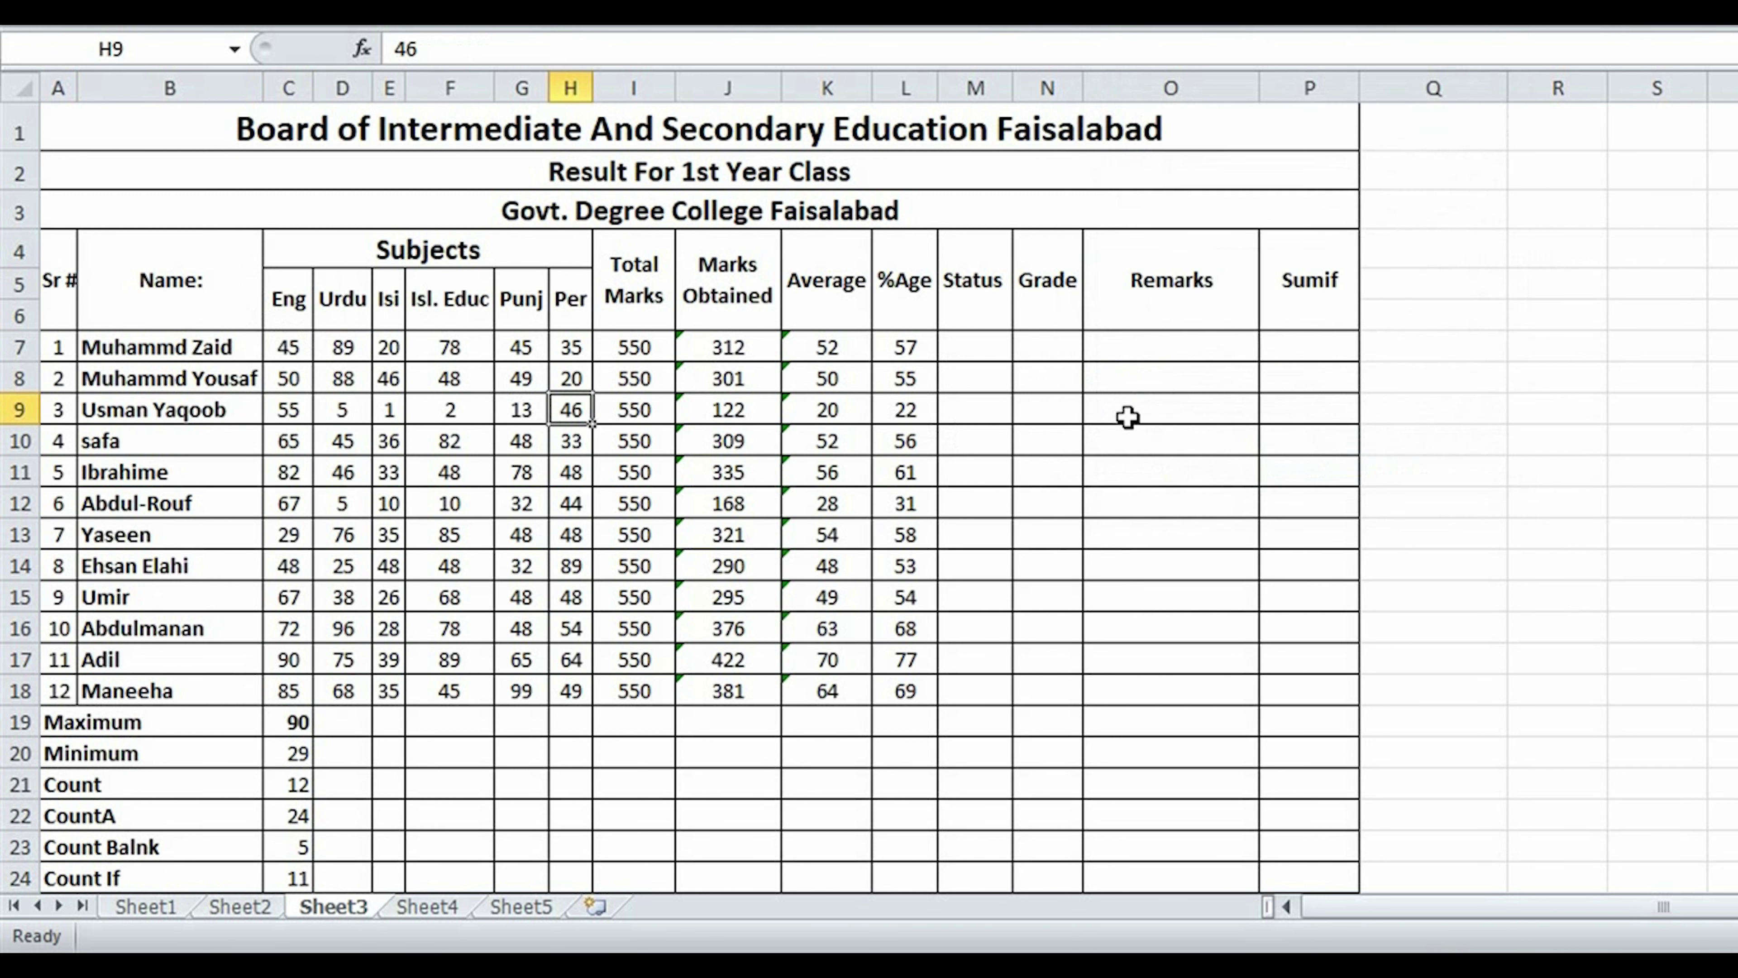